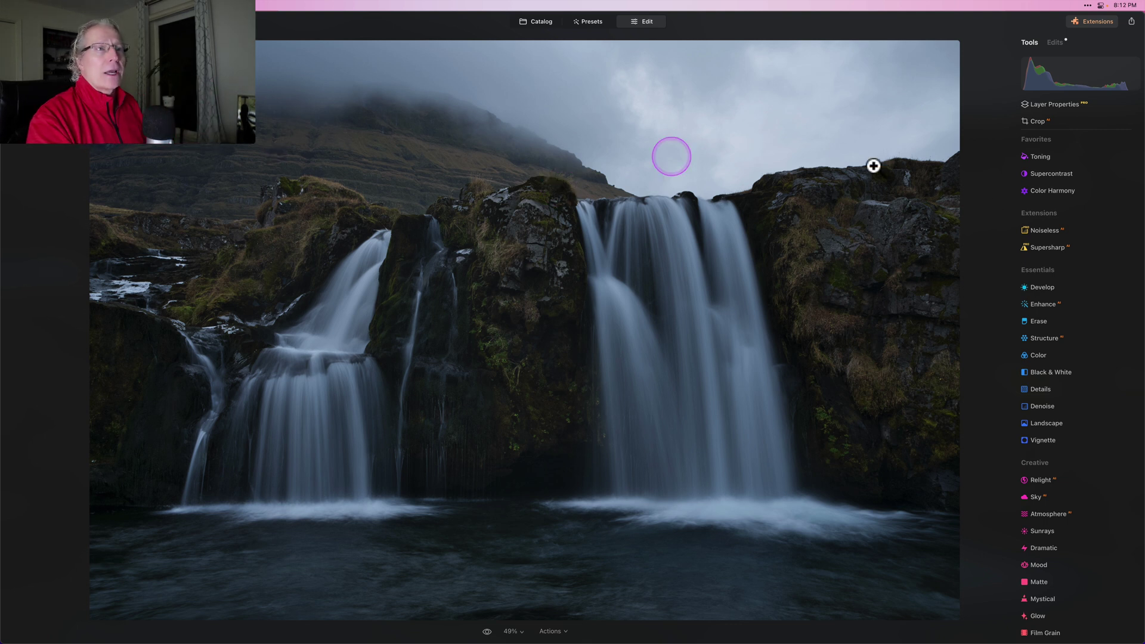
Set the Supercontrast highlight, midtone and shadow contrast each to 26.
left_click(1067, 172)
left_click_drag(1047, 228, 1054, 225)
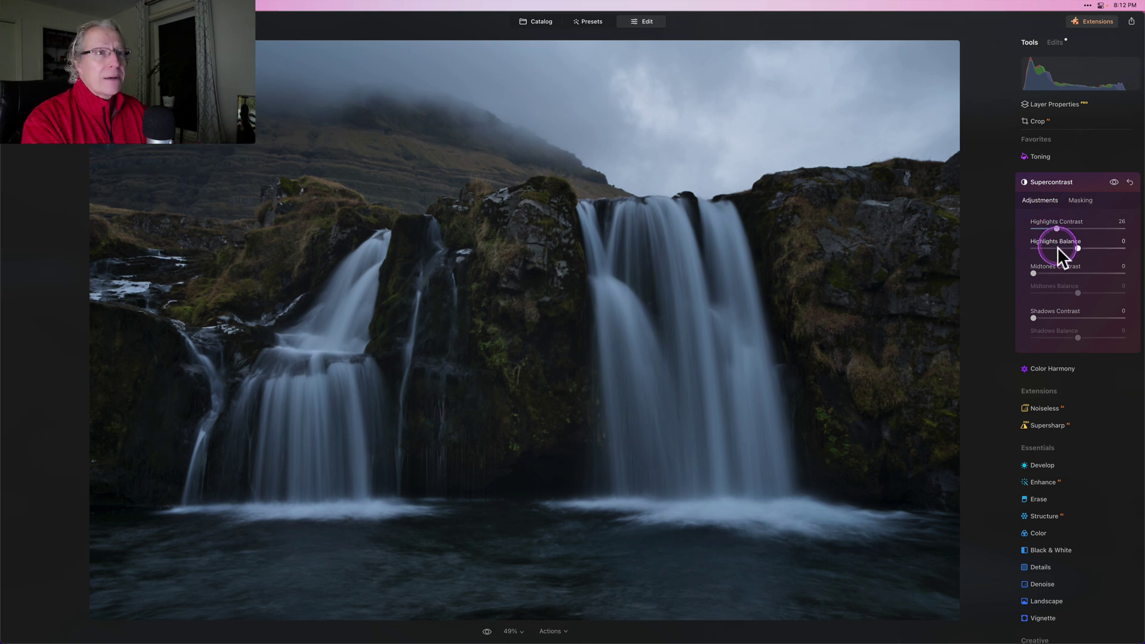
left_click_drag(1057, 270, 1057, 315)
left_click(1059, 294)
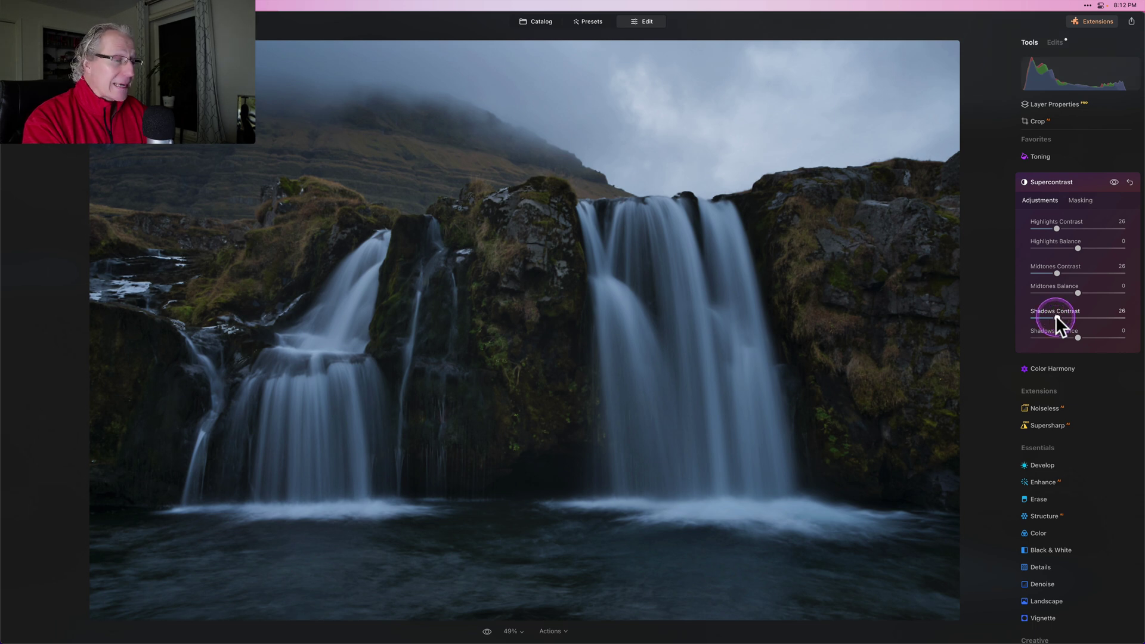
left_click(1075, 290)
Set the balances to Highlights -15, Midtones -28 and Shadows 2.
left_click(1077, 255)
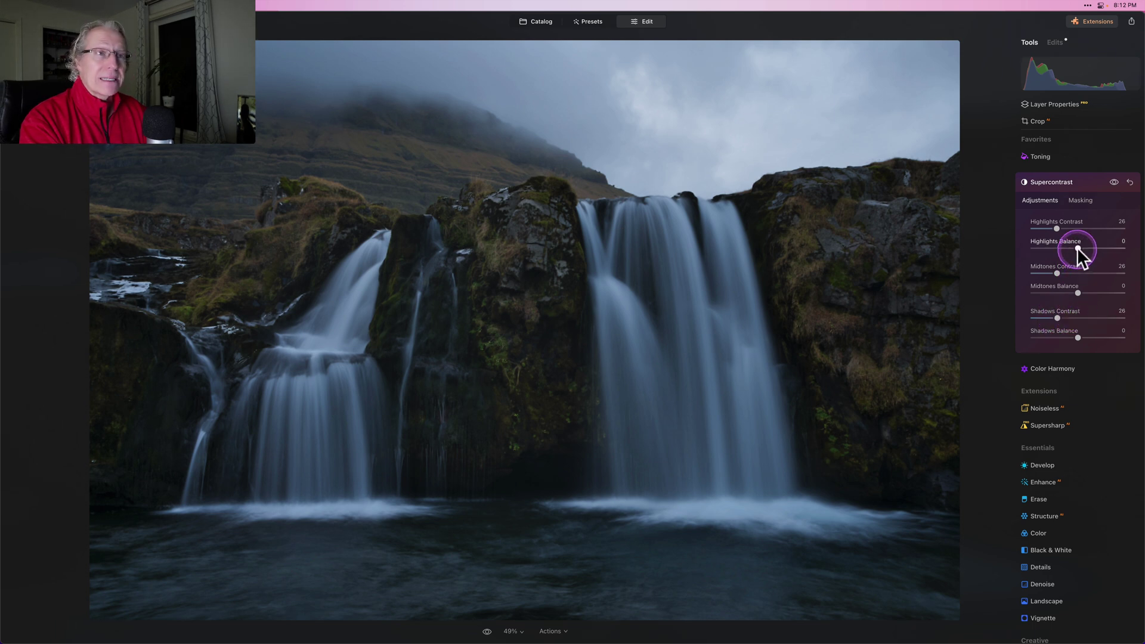
left_click_drag(1077, 248, 1071, 246)
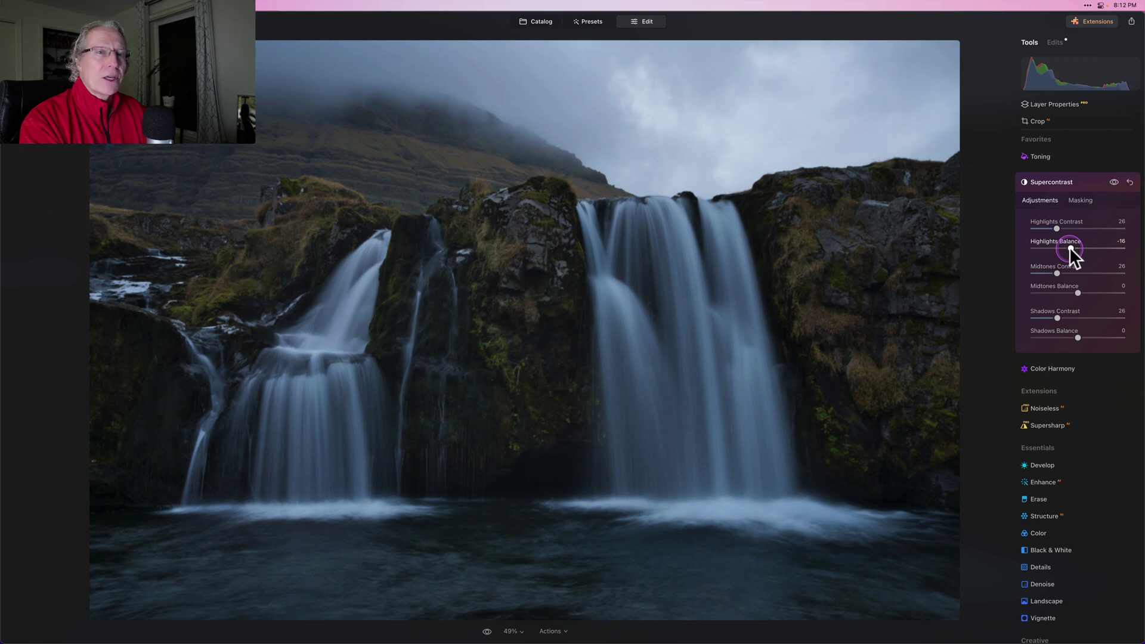
left_click(1070, 288)
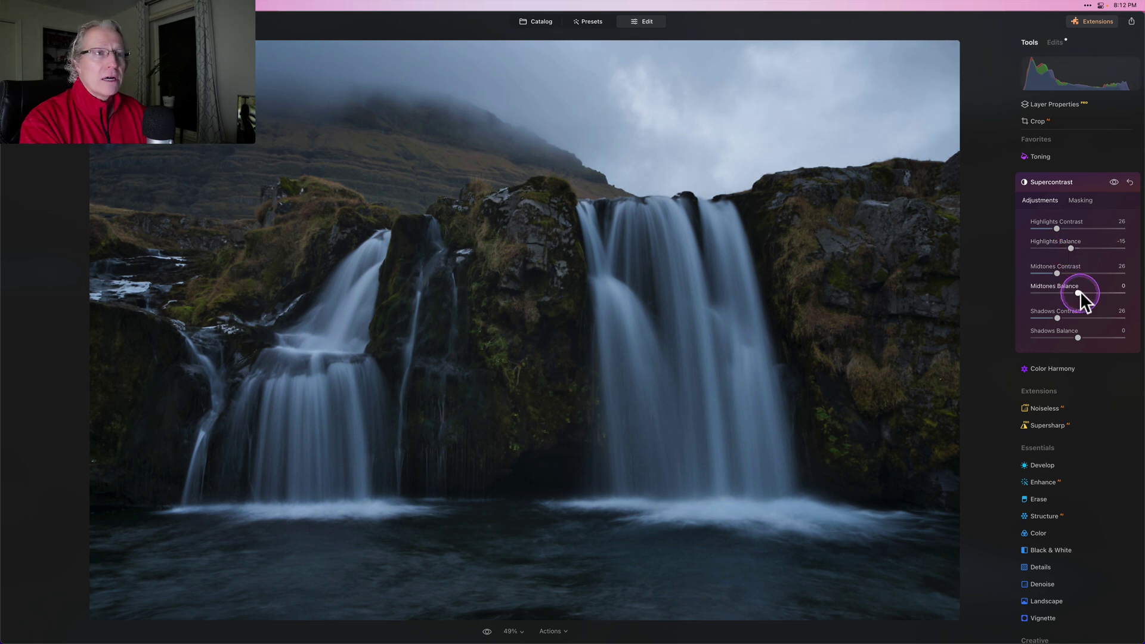
left_click_drag(1061, 291, 1067, 291)
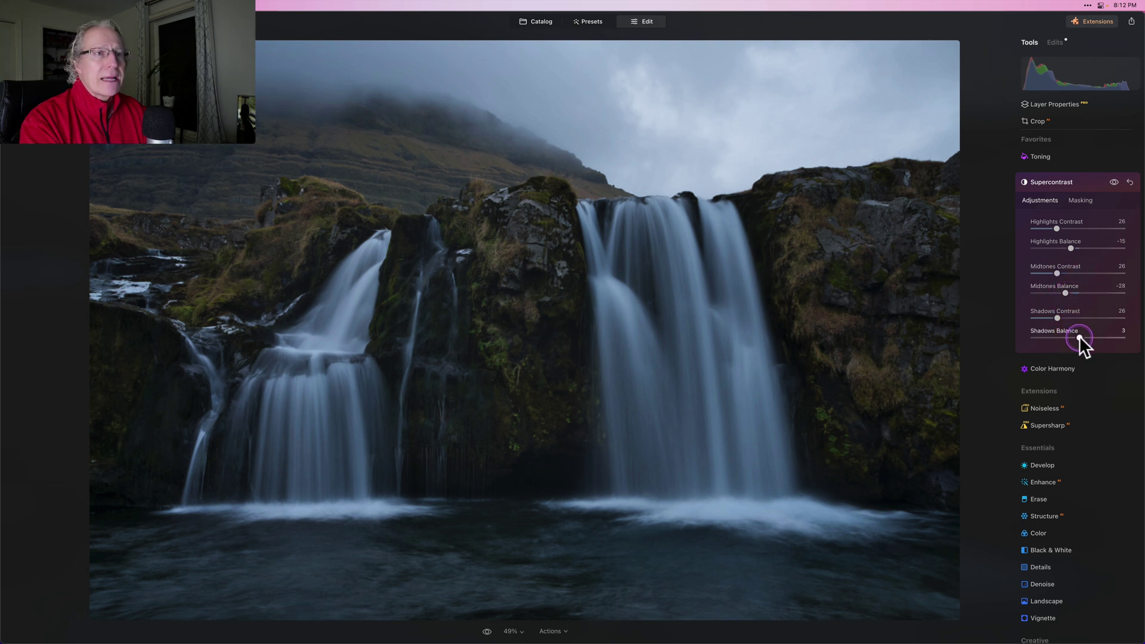
left_click_drag(1078, 335, 1078, 335)
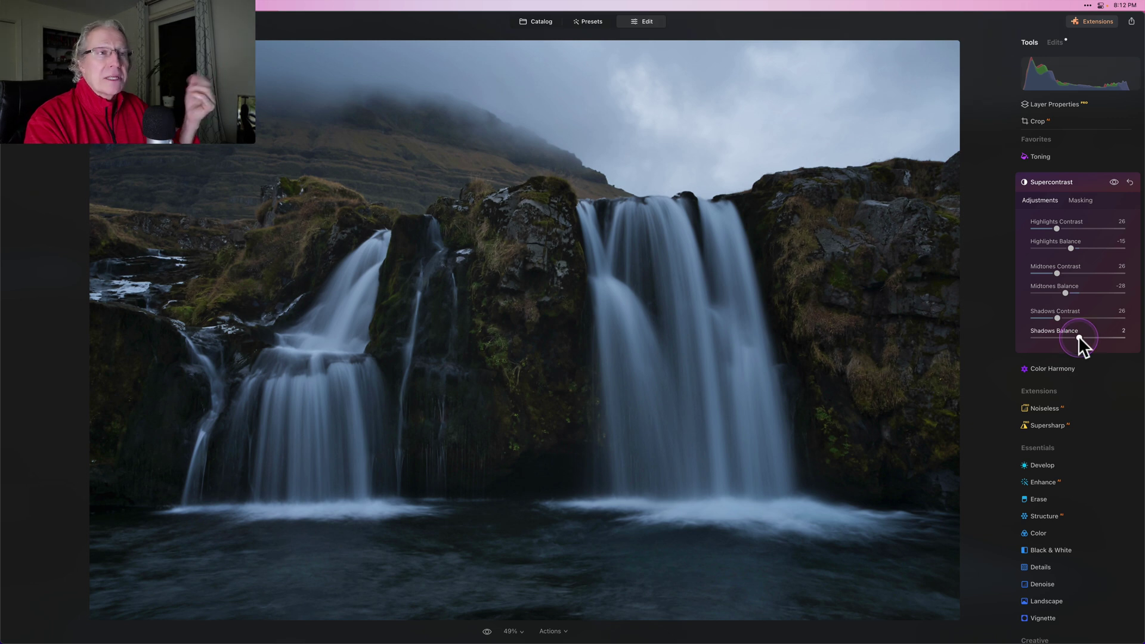
Compare the photo with Supercontrast off and on, then collapse the tool.
left_click(1089, 234)
left_click(1113, 182)
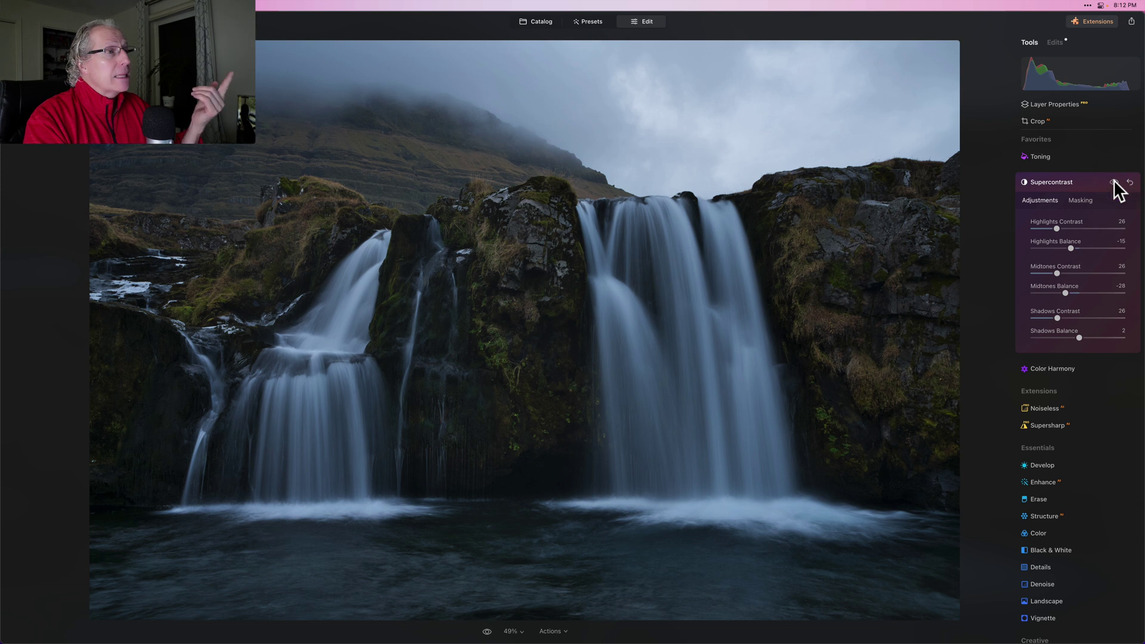
left_click(1113, 182)
left_click(1101, 181)
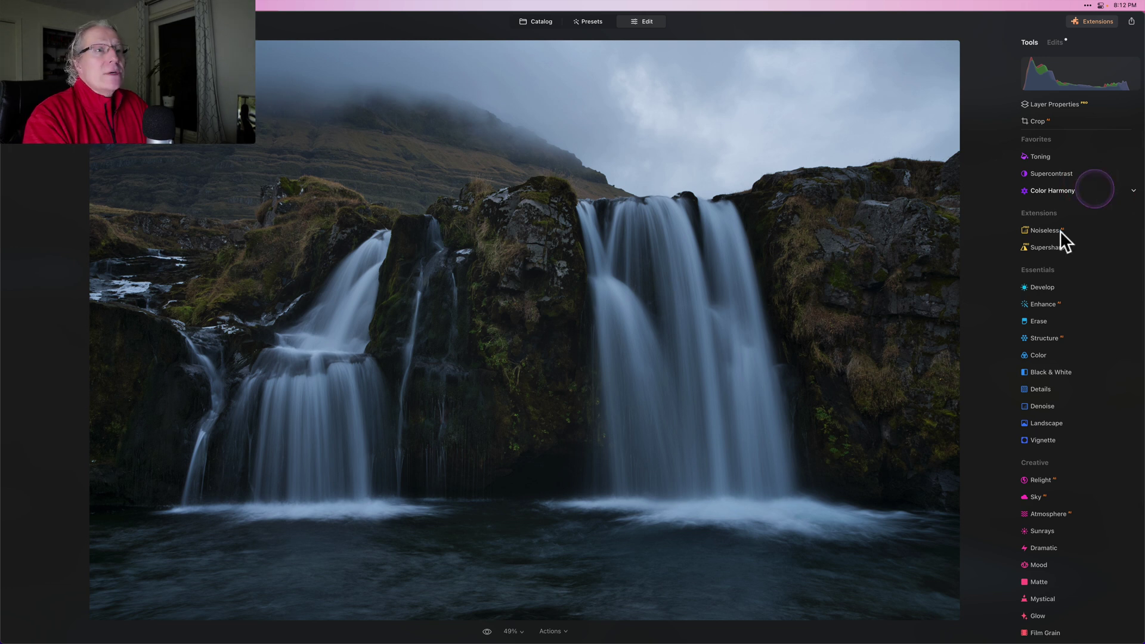
Apply Relight with Brightness Near 69, Brightness Far -37 and Depth 89.
scroll(1061, 402, "down", 3)
left_click(1057, 417)
scroll(1057, 416, "down", 5)
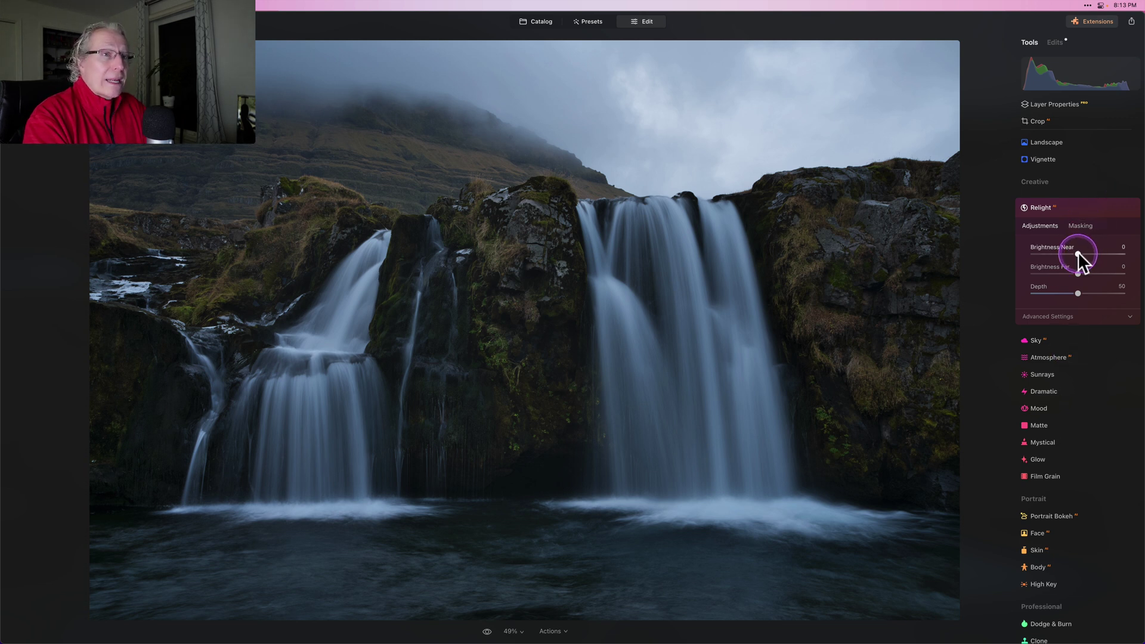
left_click_drag(1078, 254, 1106, 253)
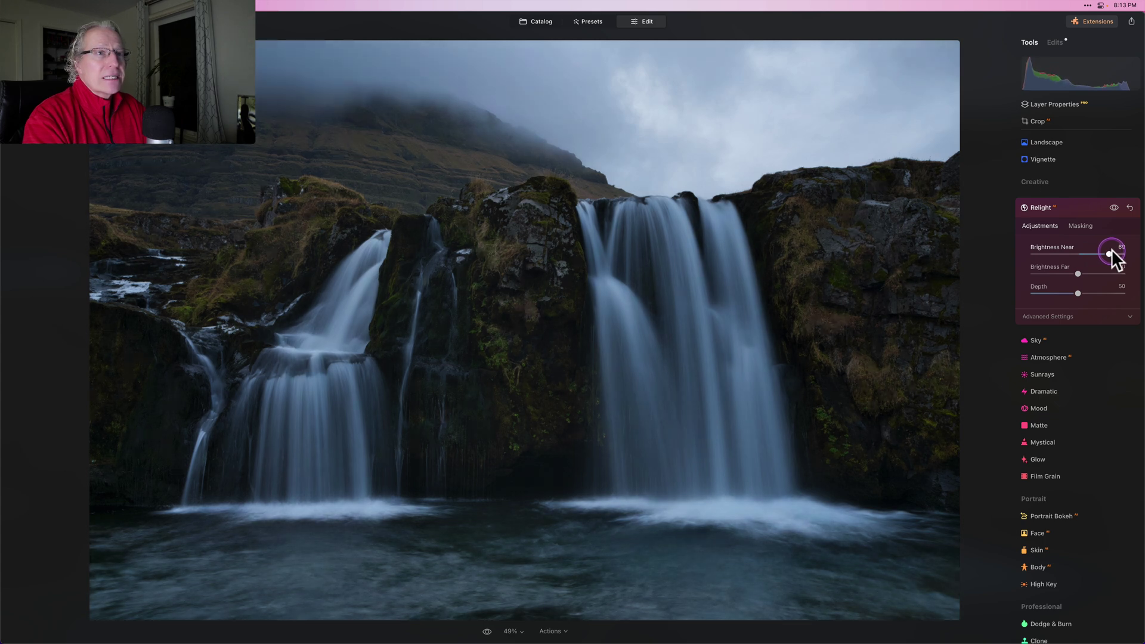
left_click(1078, 273)
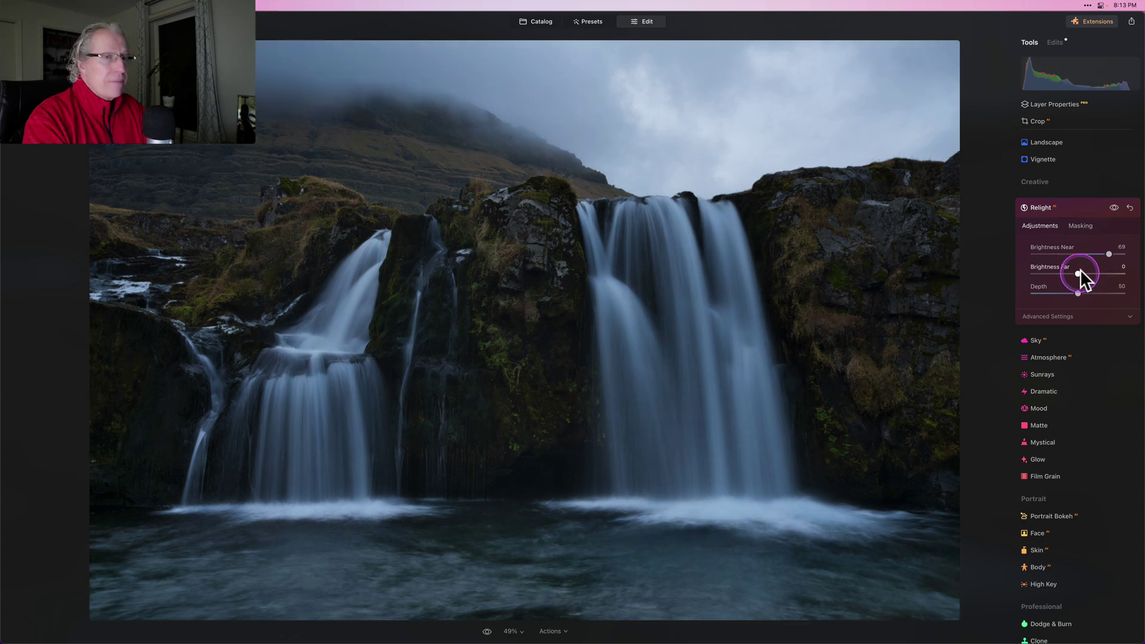
left_click_drag(1079, 272, 1070, 272)
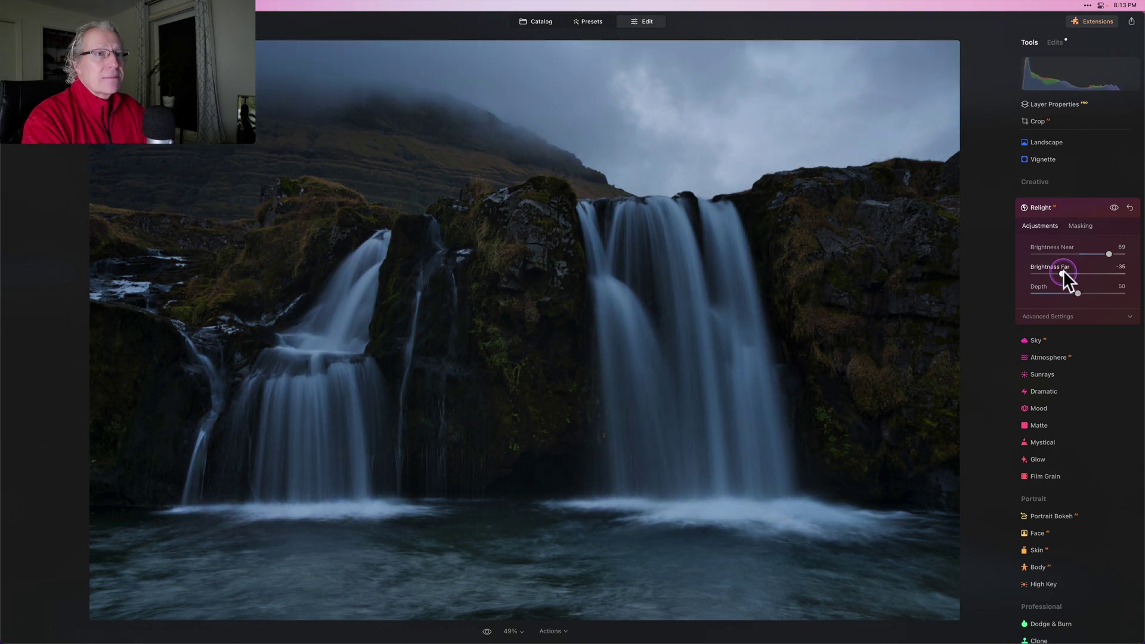
left_click(1077, 292)
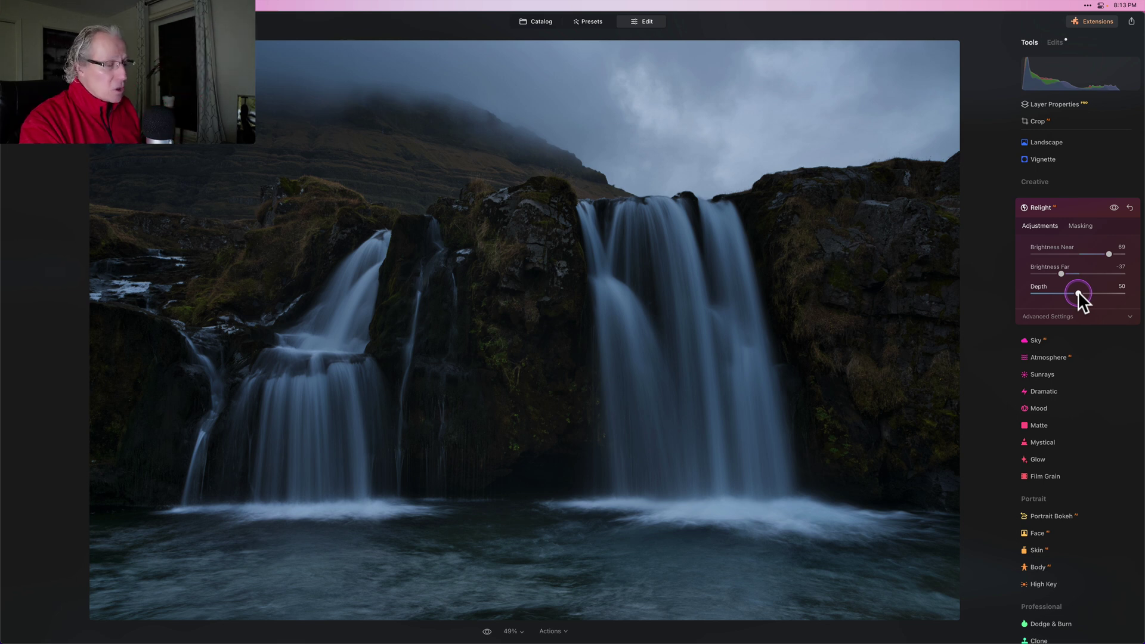
left_click_drag(1084, 294, 1117, 293)
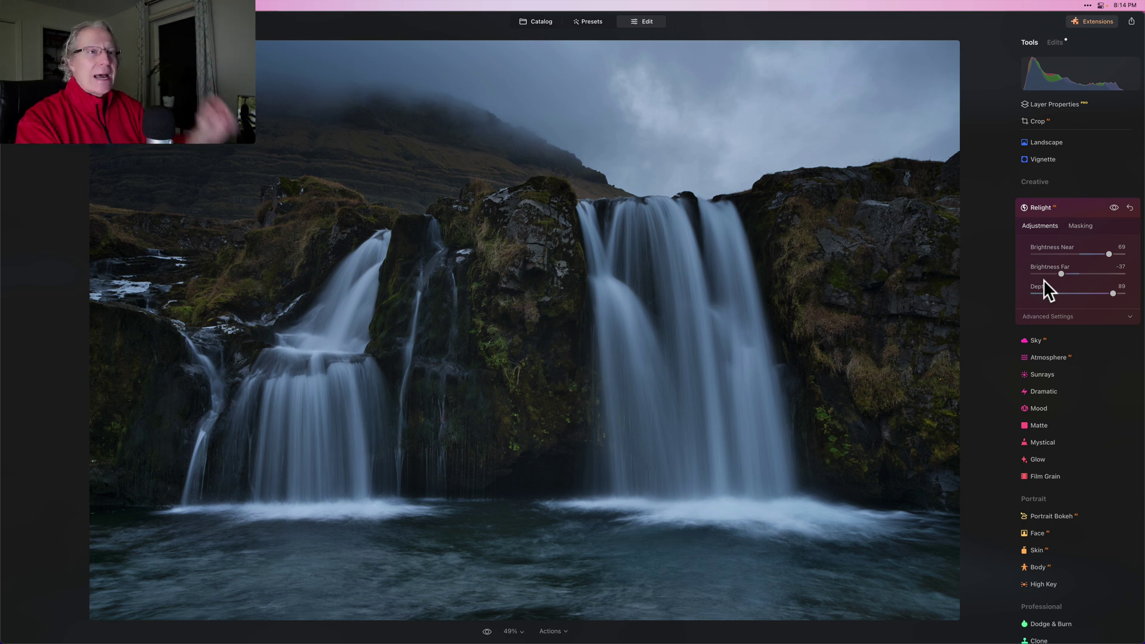
left_click(1114, 208)
left_click(1114, 208)
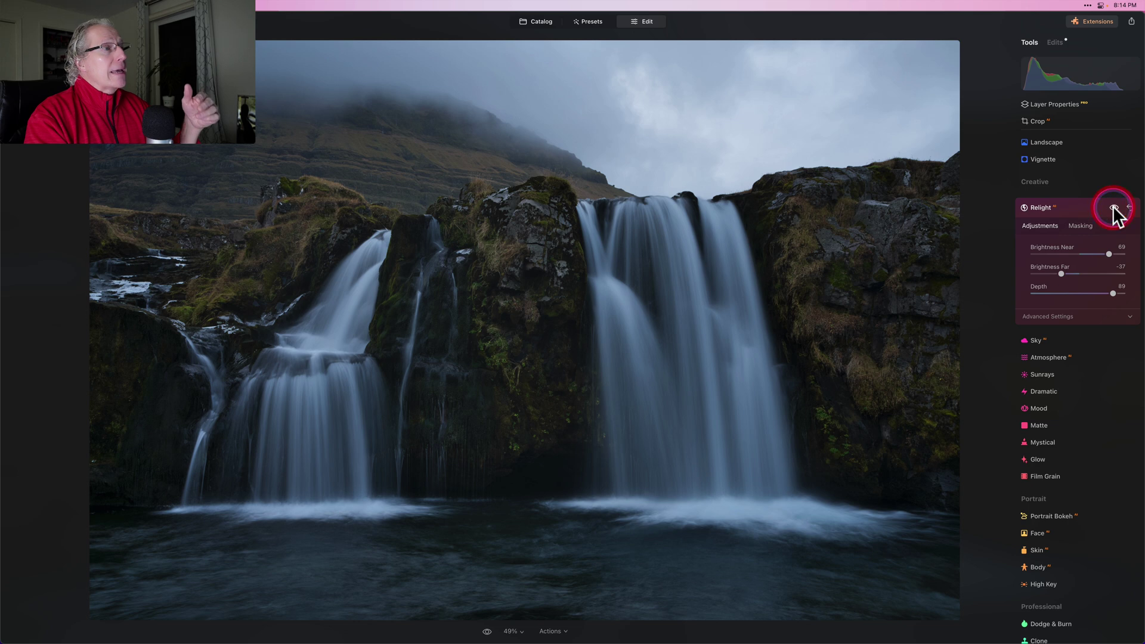
left_click(1113, 207)
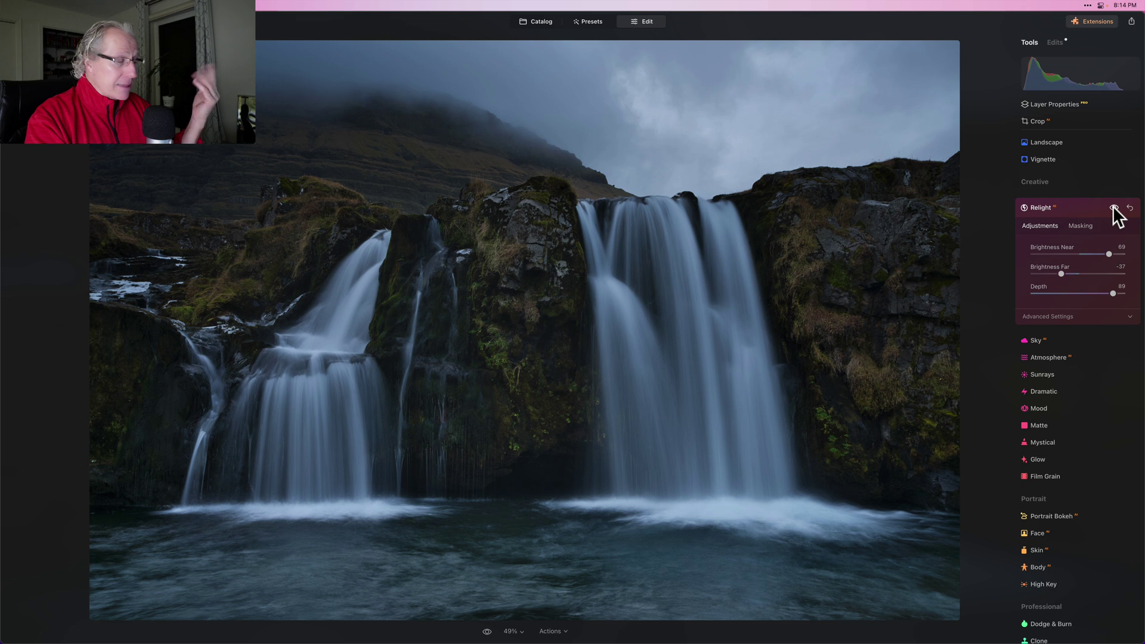
Collapse Relight and set the Structure Amount to 39, leaving Boost at 0.
left_click(1060, 206)
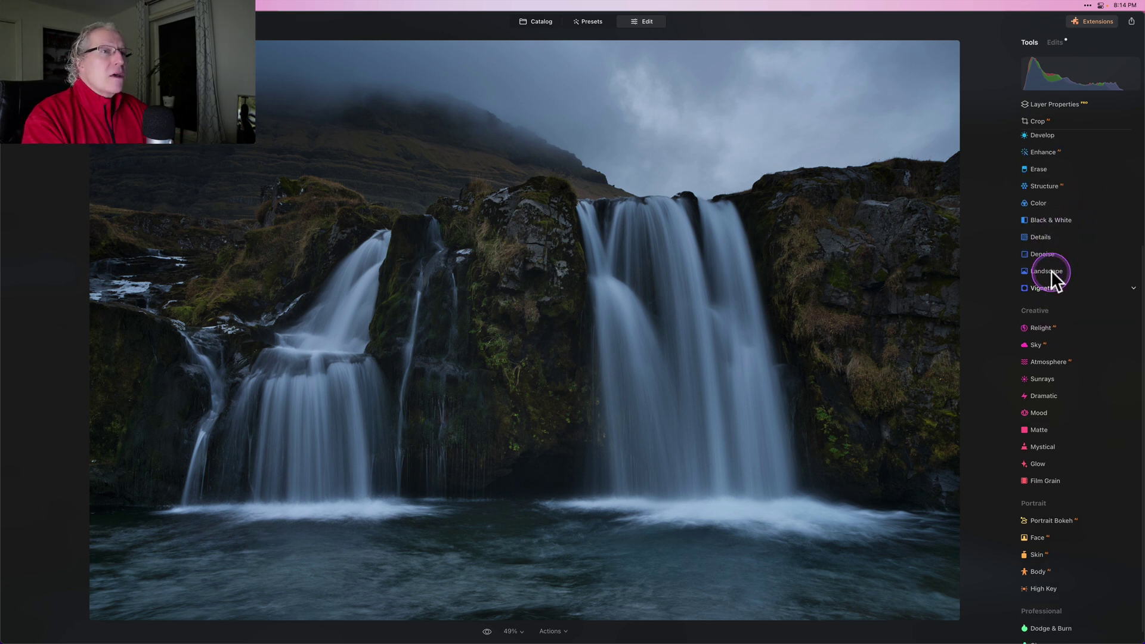
left_click(1050, 206)
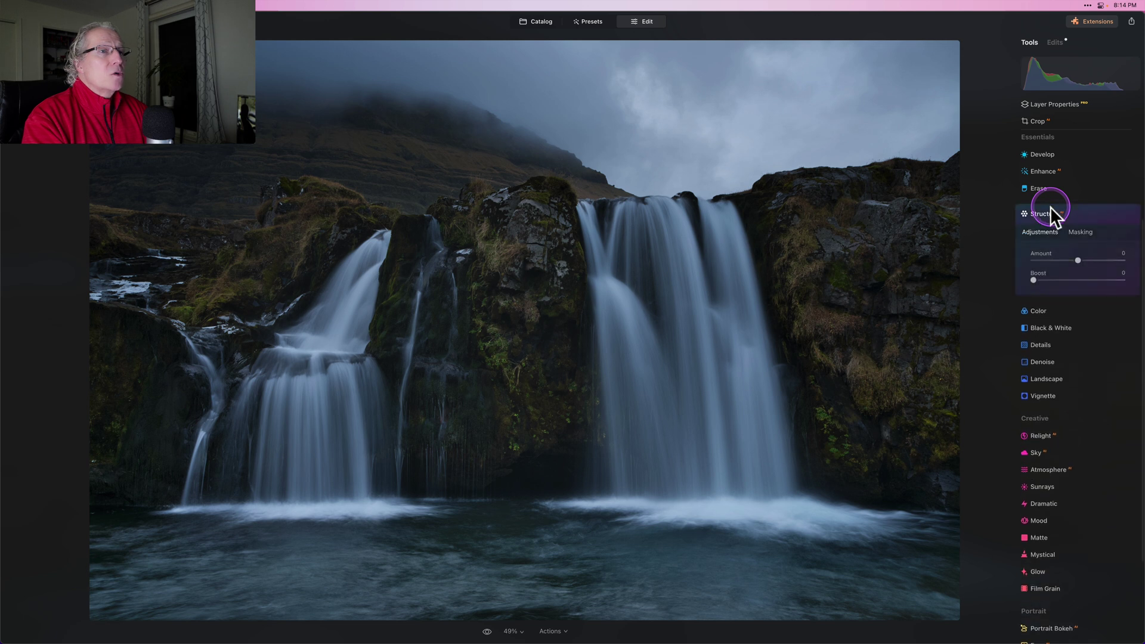
left_click(1078, 260)
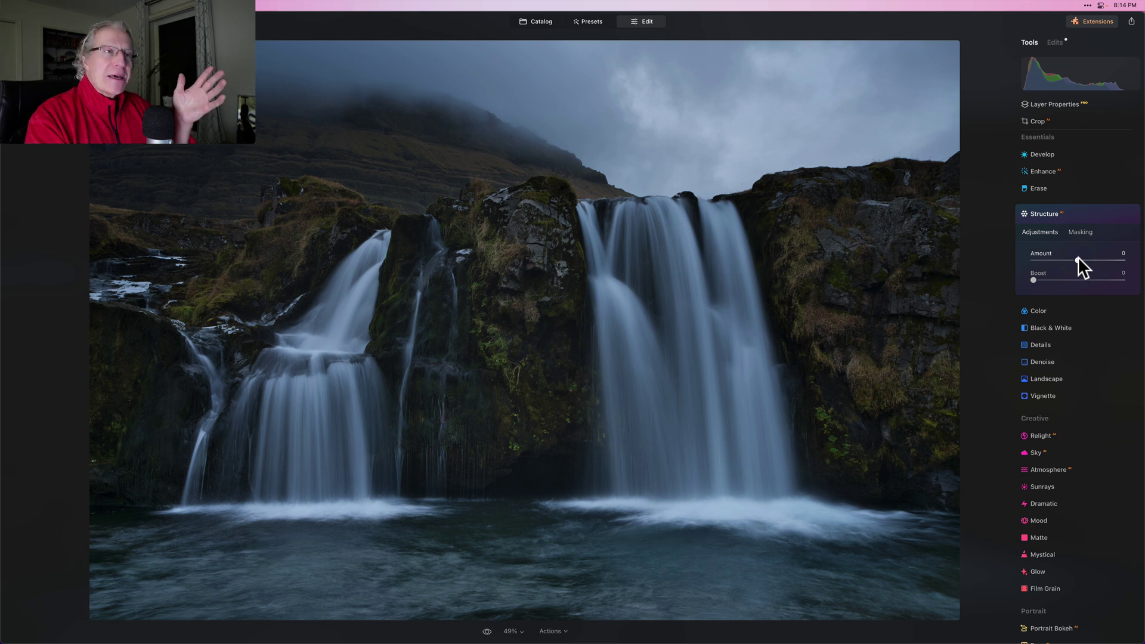
left_click_drag(1079, 257, 1095, 261)
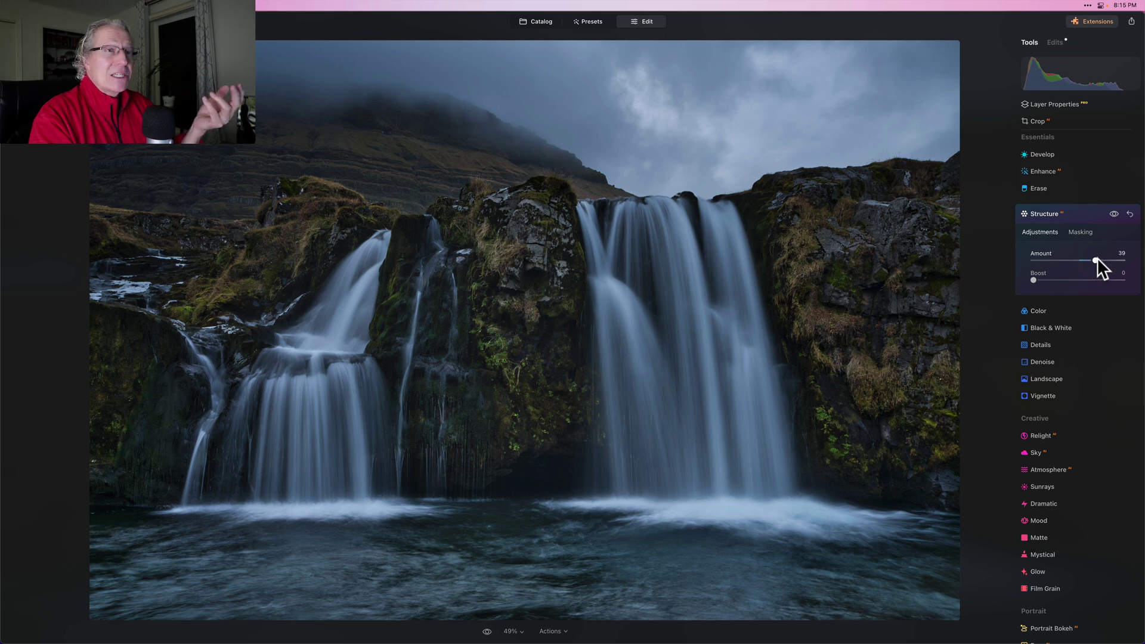
left_click(1114, 213)
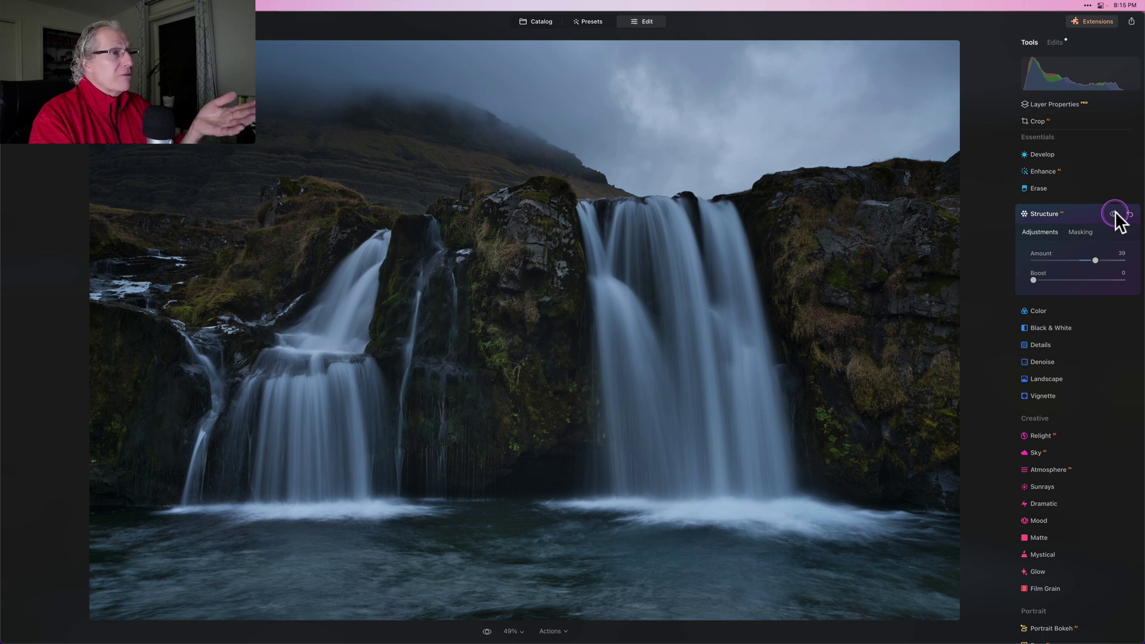
left_click(1114, 214)
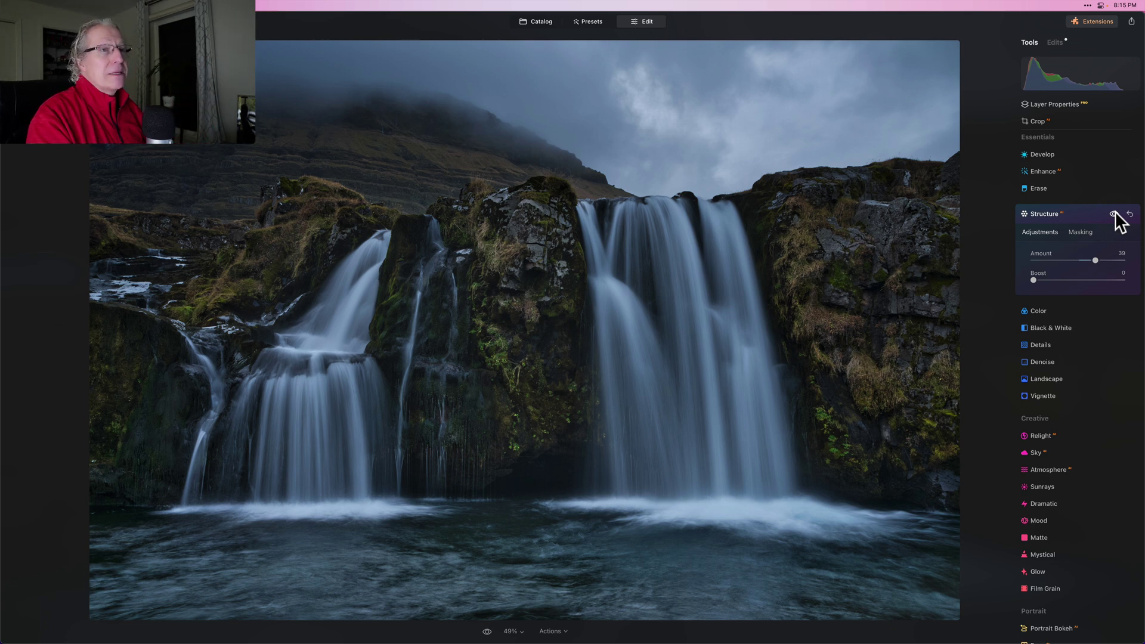
left_click(1113, 214)
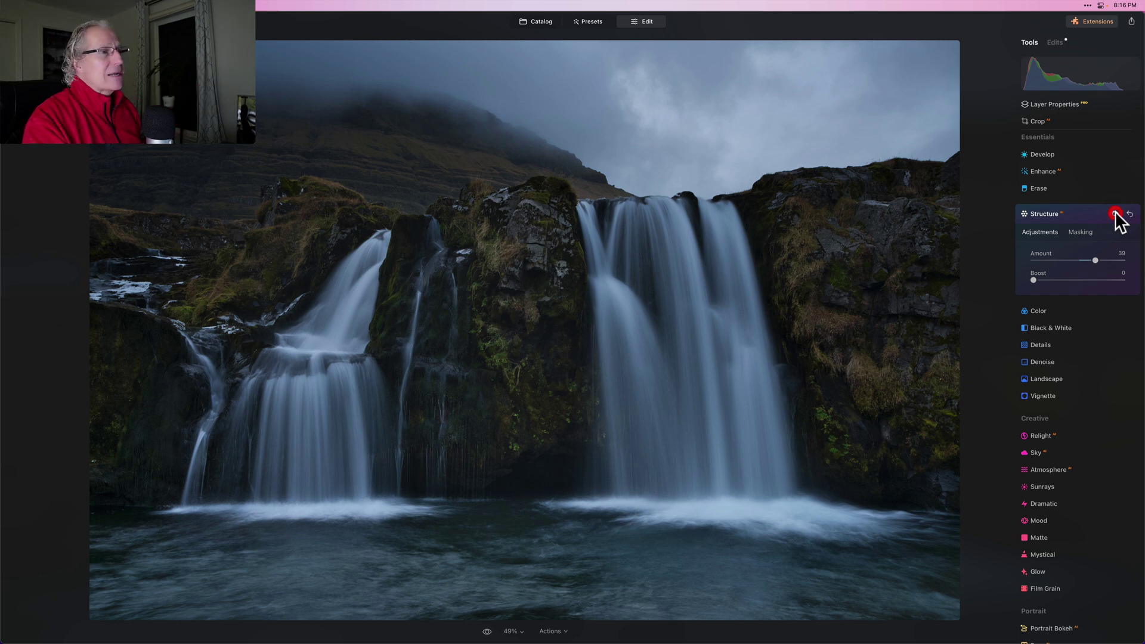
left_click(1113, 213)
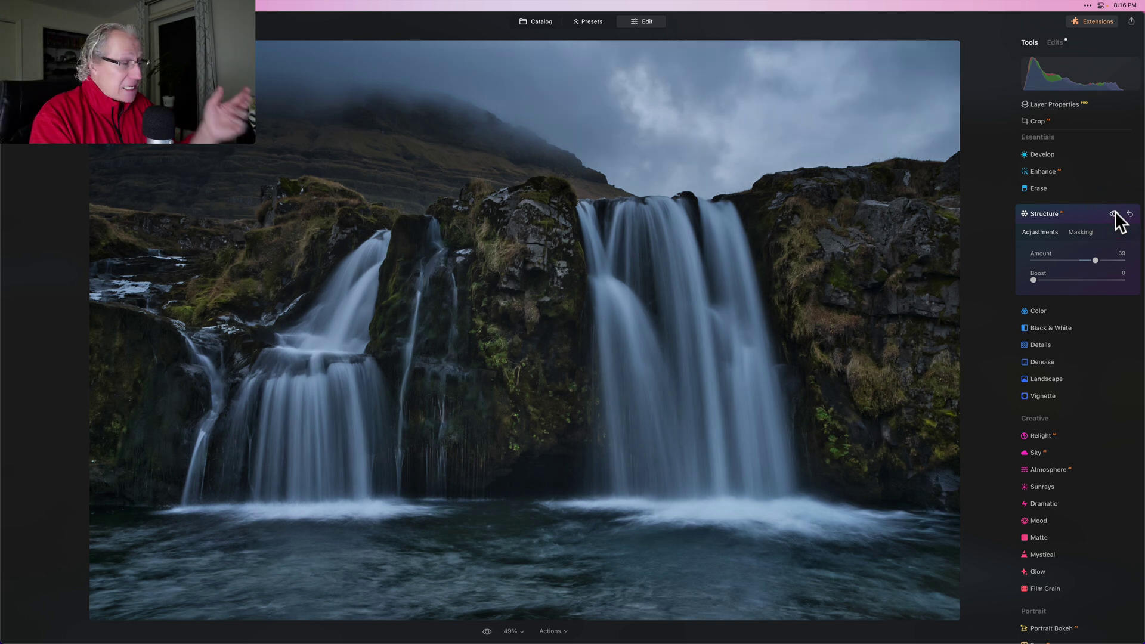
Raise Color Vibrance to 37, compare before and after, and set the HSL section to Hue.
left_click(1081, 214)
left_click(1082, 213)
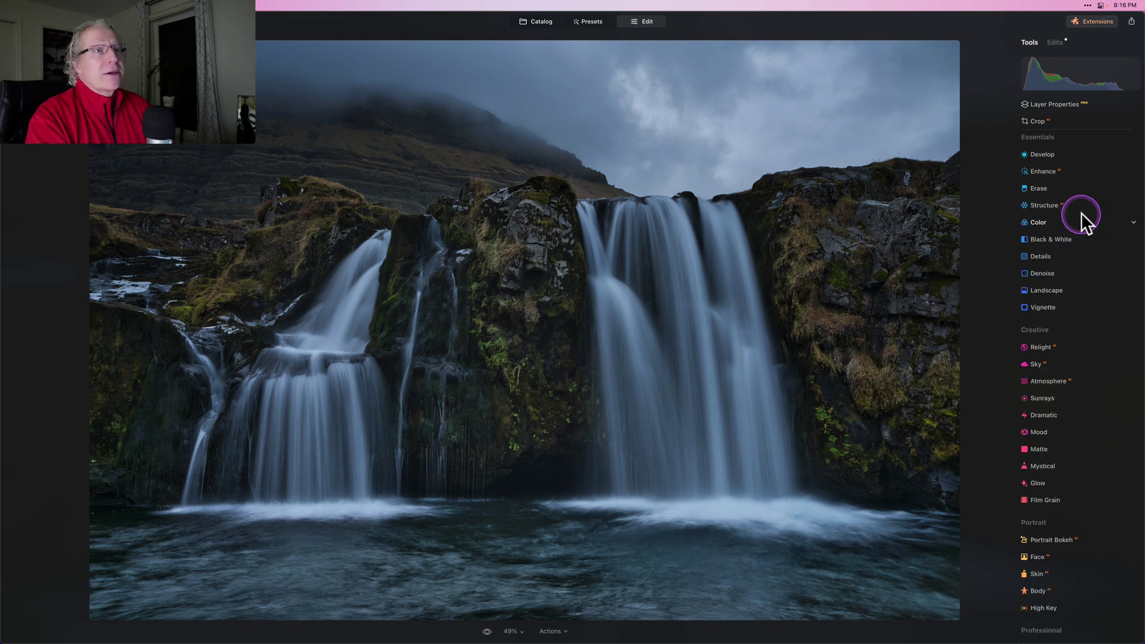
left_click(1057, 223)
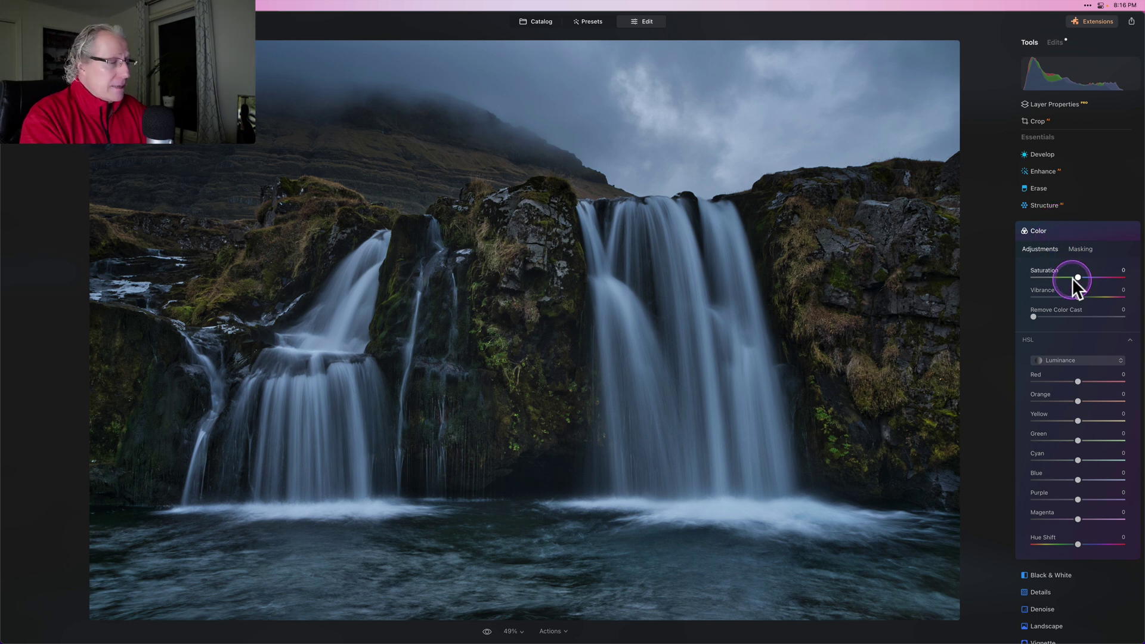
left_click_drag(1080, 295, 1087, 296)
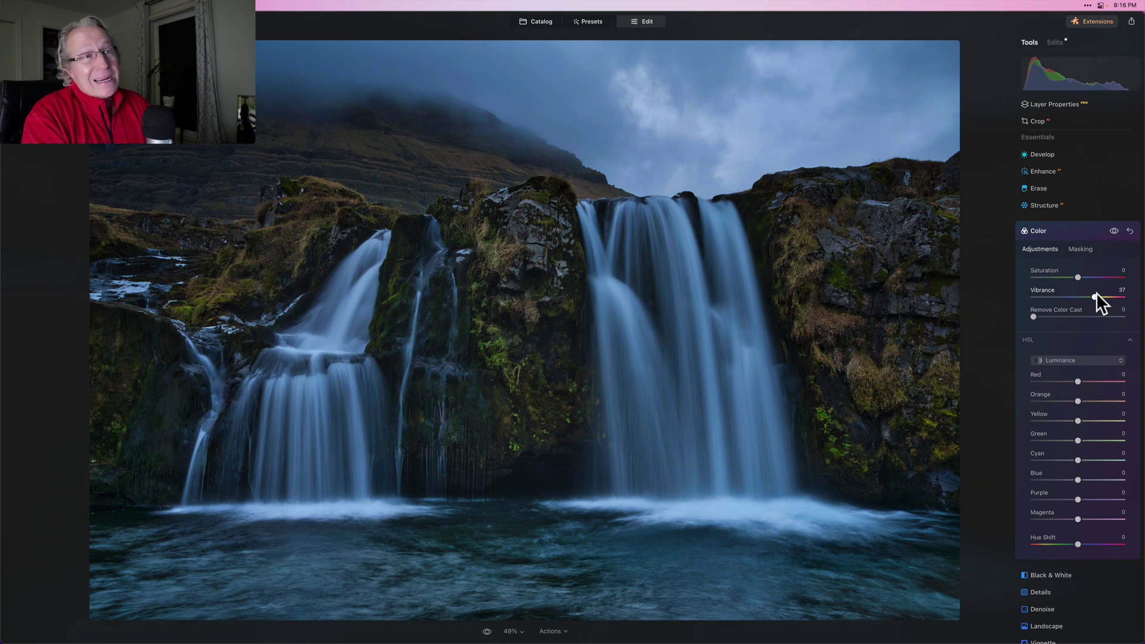
left_click(1114, 232)
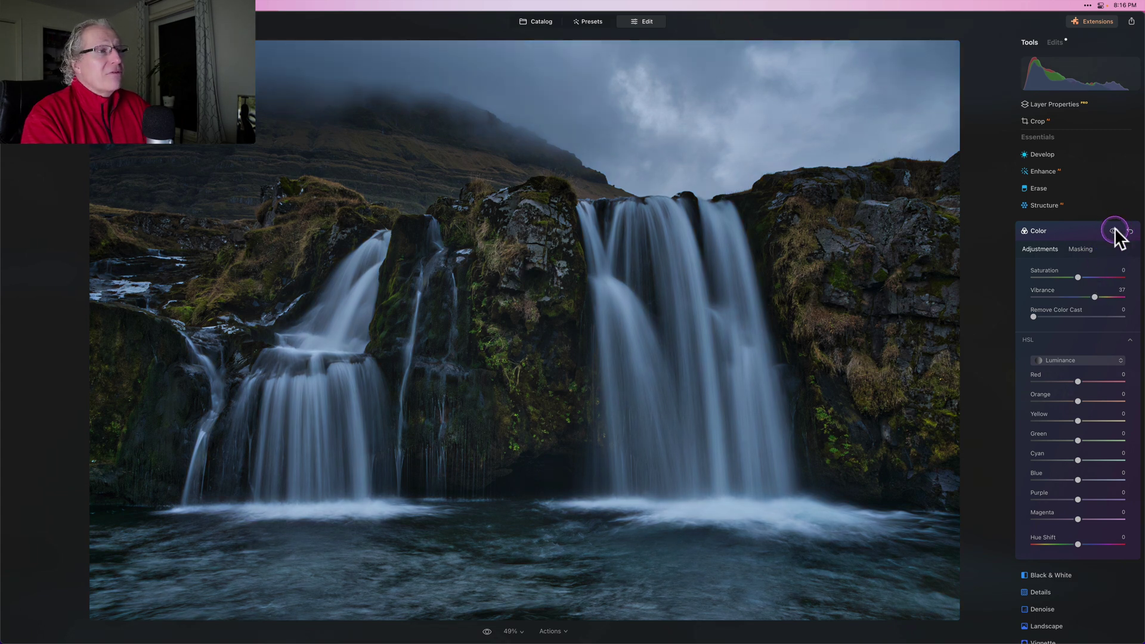
left_click(1114, 231)
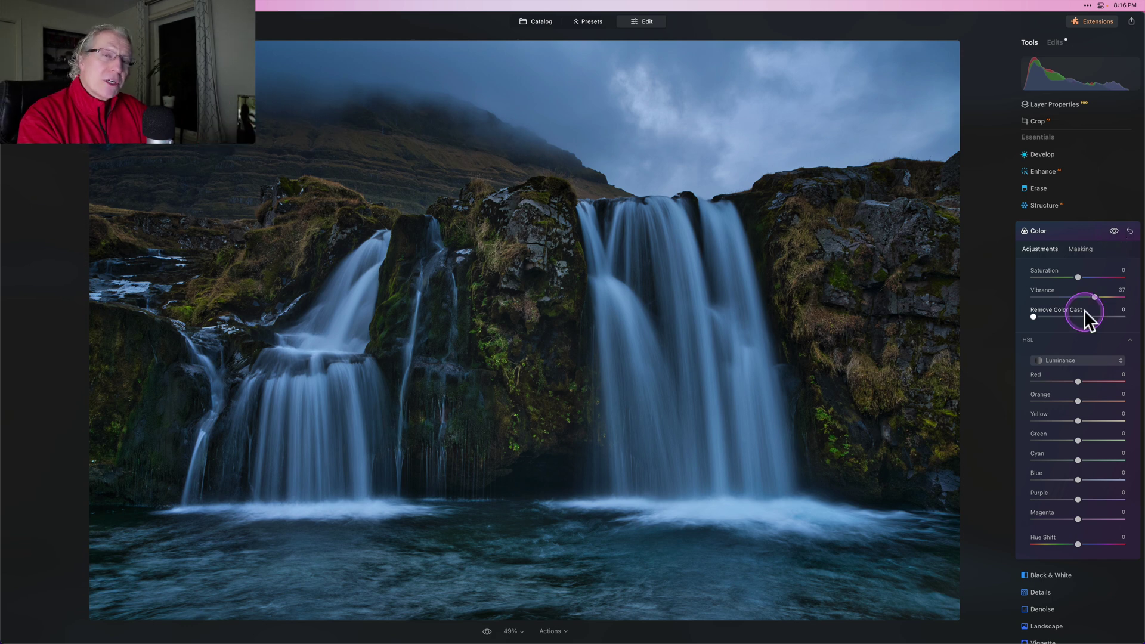
left_click(1064, 360)
left_click(1061, 372)
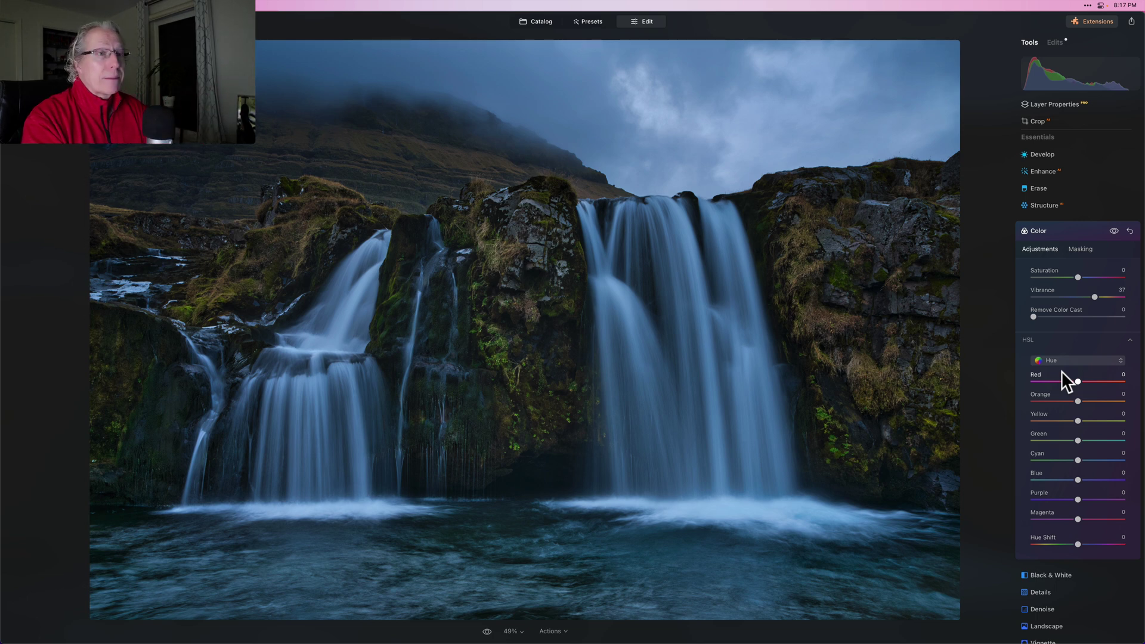
Shift HSL hues to Orange -47, Yellow -73 and Green -44, comparing before and after.
left_click(1072, 397)
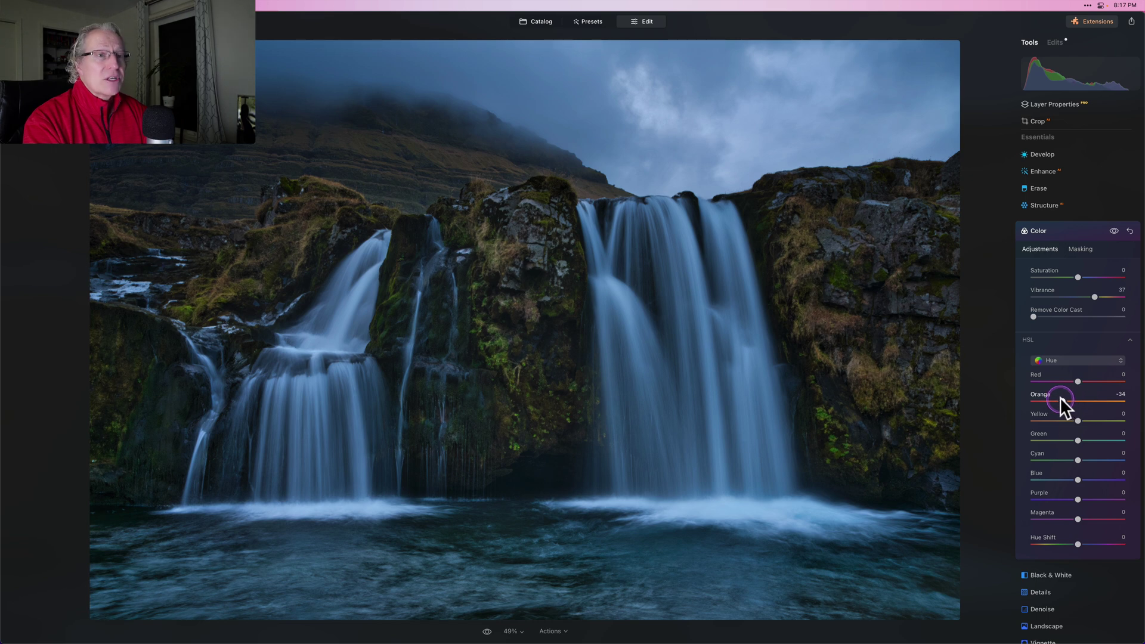
left_click_drag(1055, 398, 1057, 420)
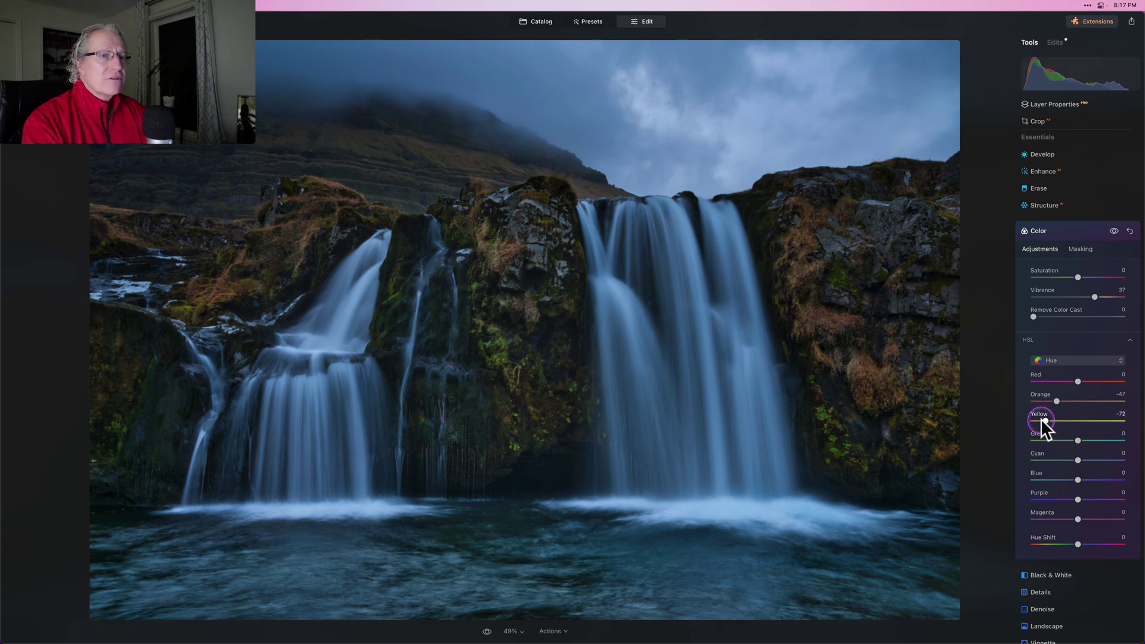
left_click_drag(1043, 420, 1045, 420)
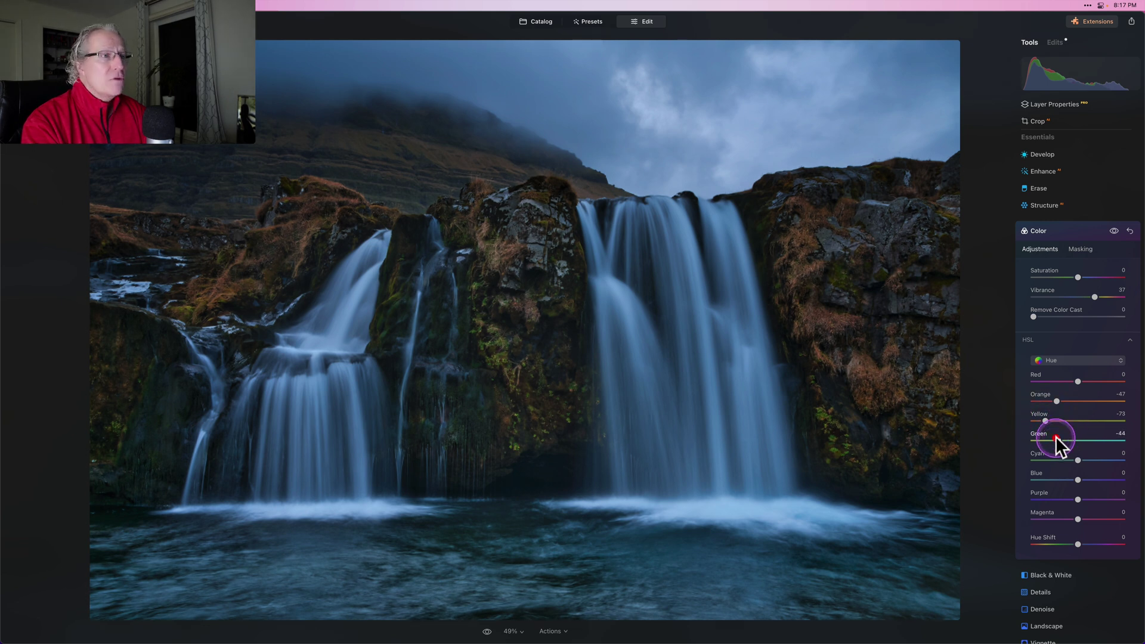
left_click(1113, 230)
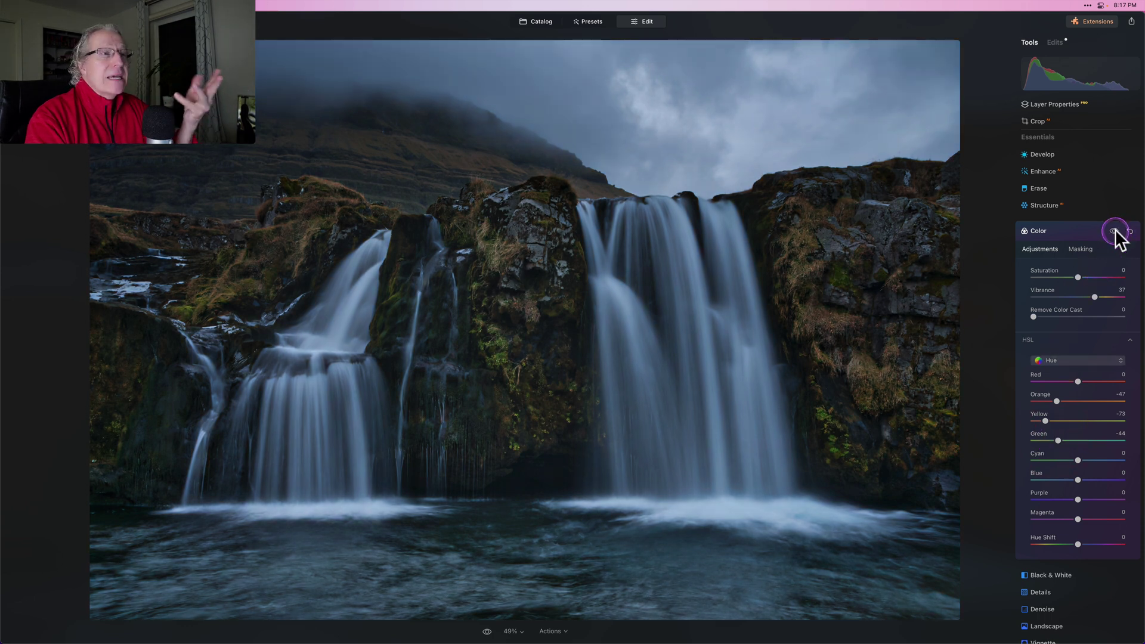
left_click(1114, 231)
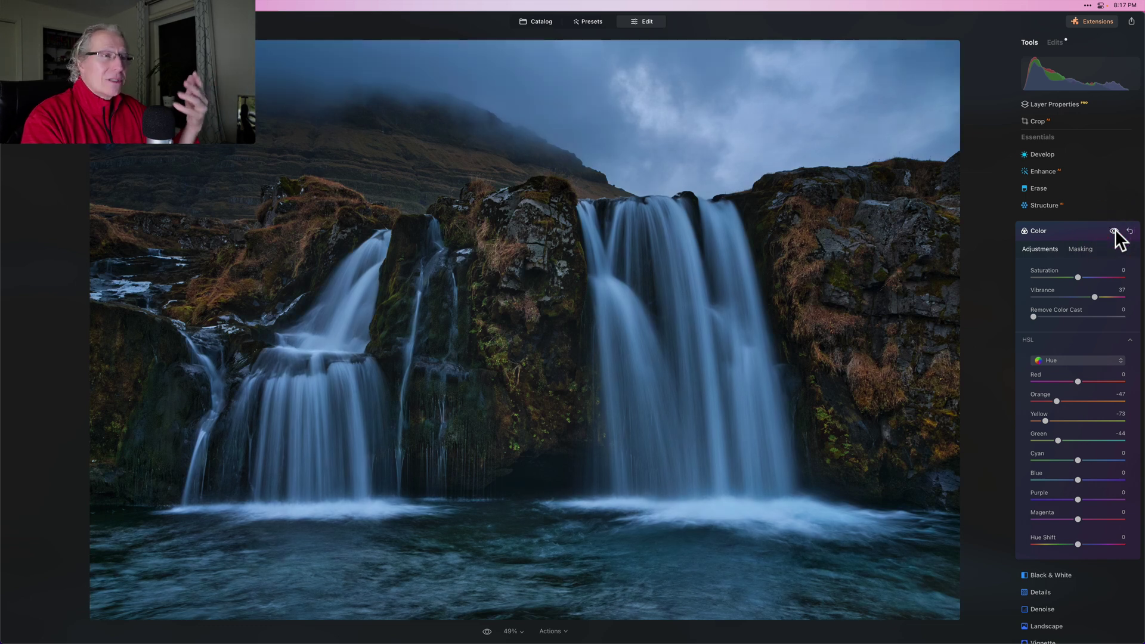
Switch the HSL controls to Saturation and pull the Blue saturation down.
left_click(1095, 332)
left_click(1074, 360)
left_click(1065, 389)
left_click(1070, 476)
left_click_drag(1073, 477, 1061, 476)
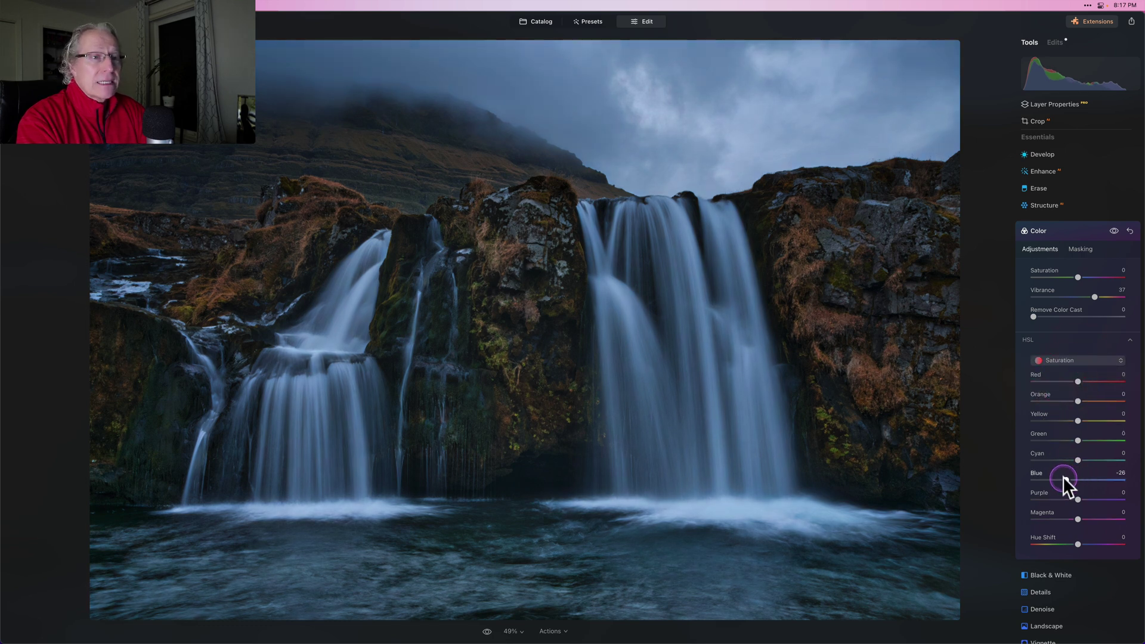
left_click(1065, 476)
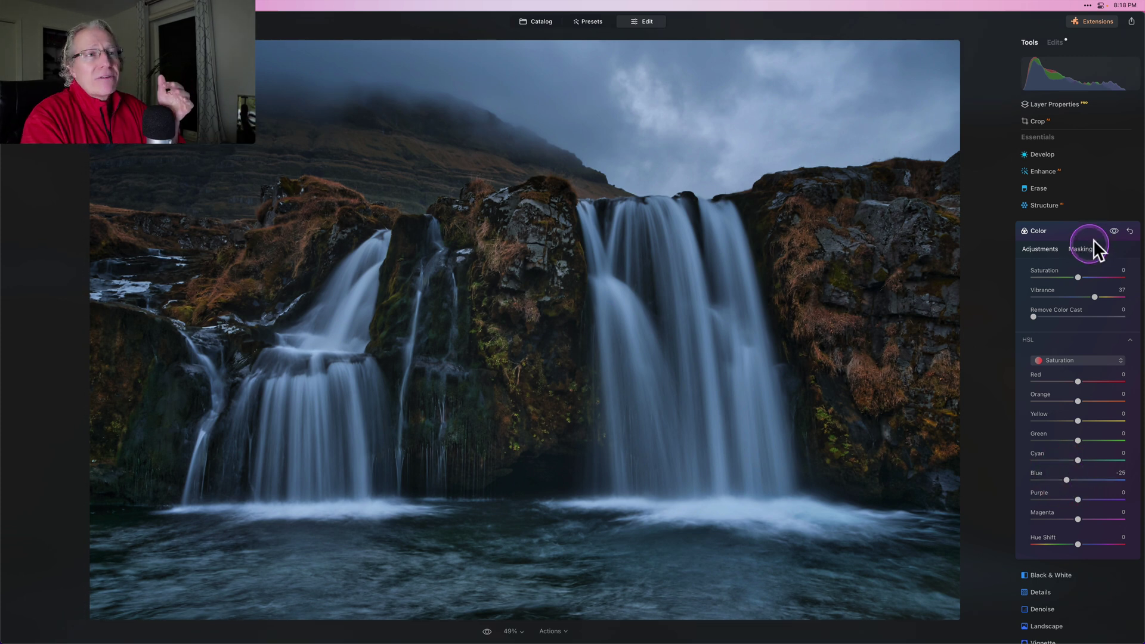
Settle Blue saturation at -30, compare with and without, and collapse Color.
left_click(1113, 232)
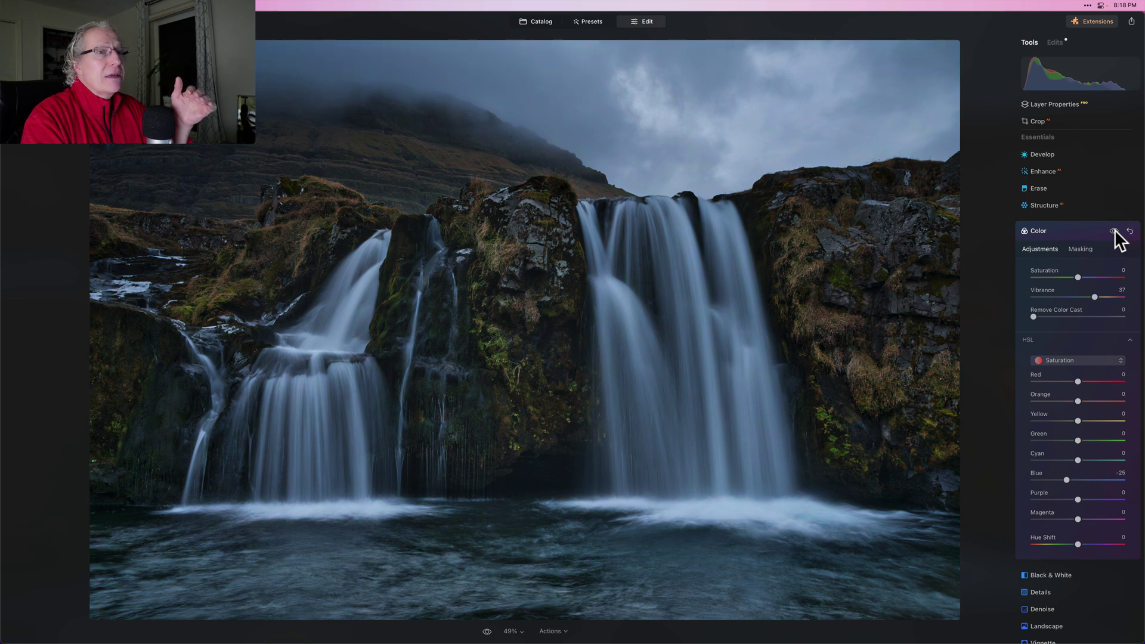
left_click(1114, 231)
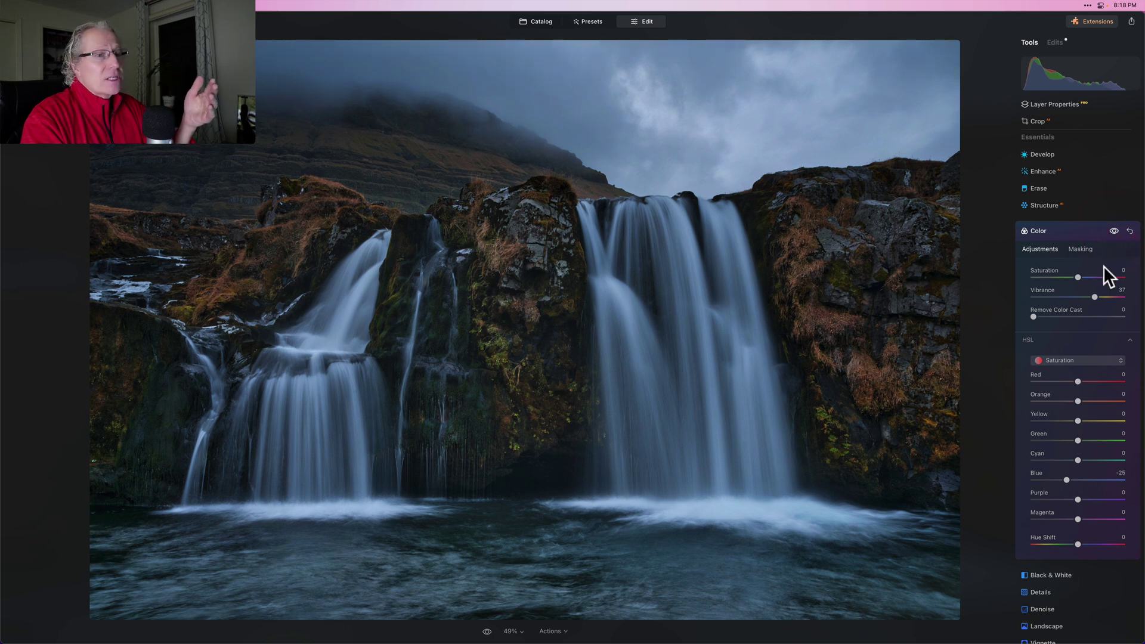
left_click(1072, 473)
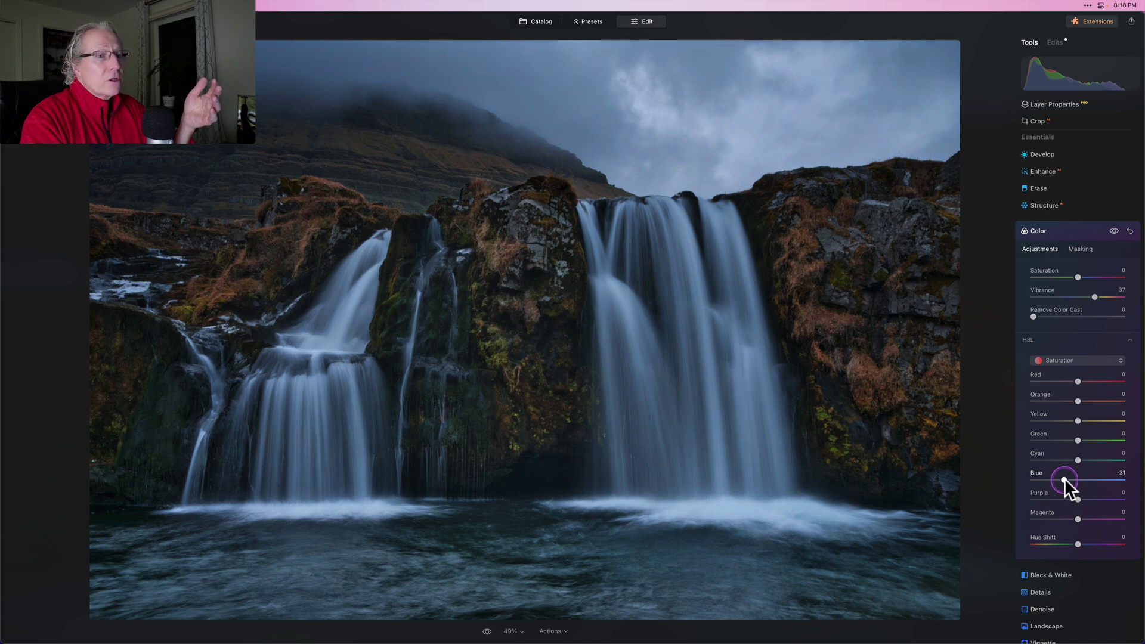
left_click_drag(1064, 478, 1064, 478)
left_click(1114, 231)
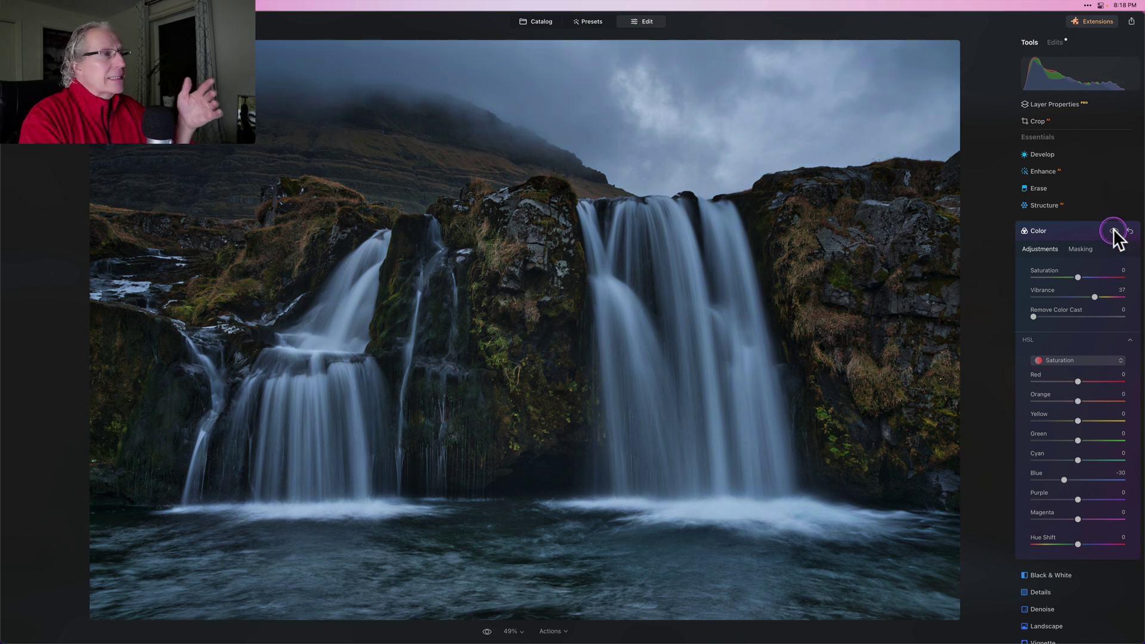
left_click(1114, 231)
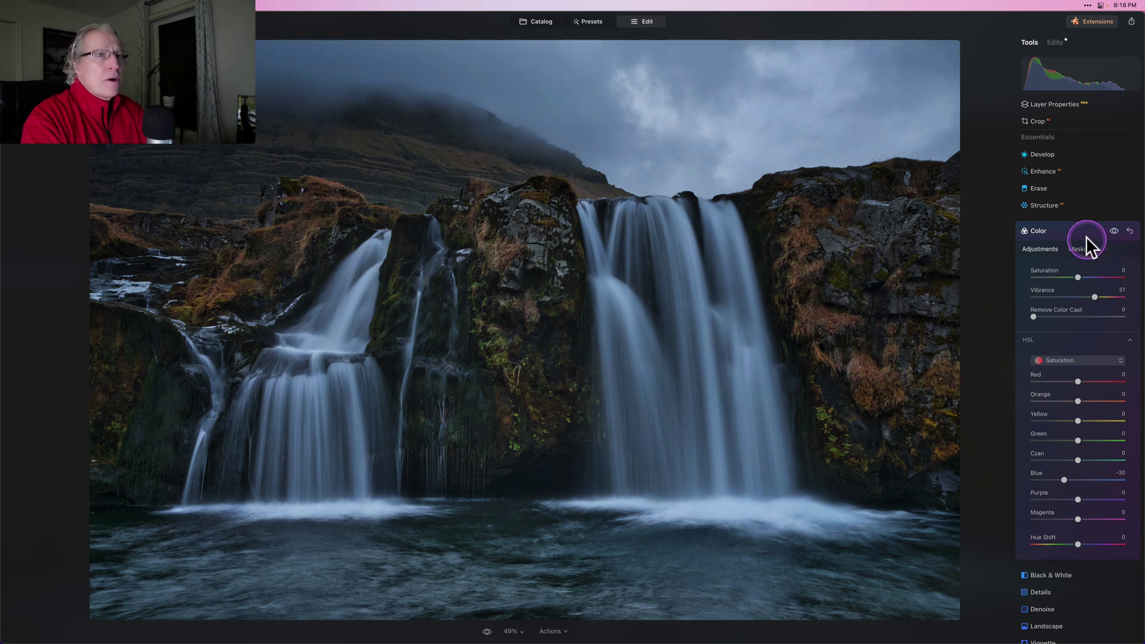
left_click(1084, 232)
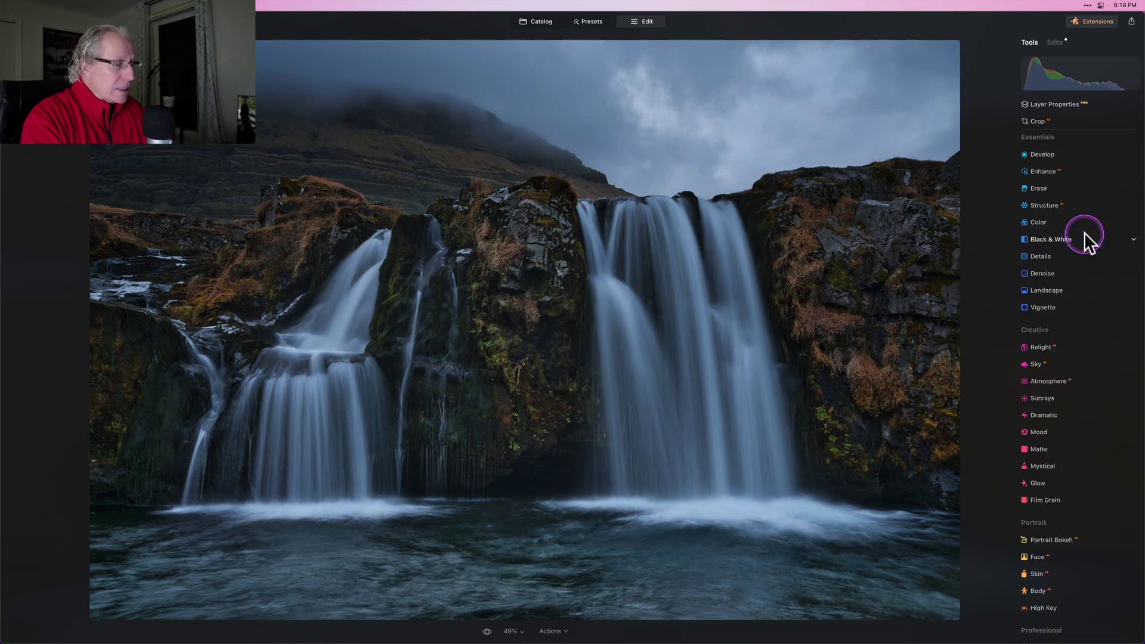
Apply Mystical with Amount 50 and Shadows 47, comparing the effect off and on.
left_click(1070, 322)
left_click(1044, 465)
left_click(1074, 415)
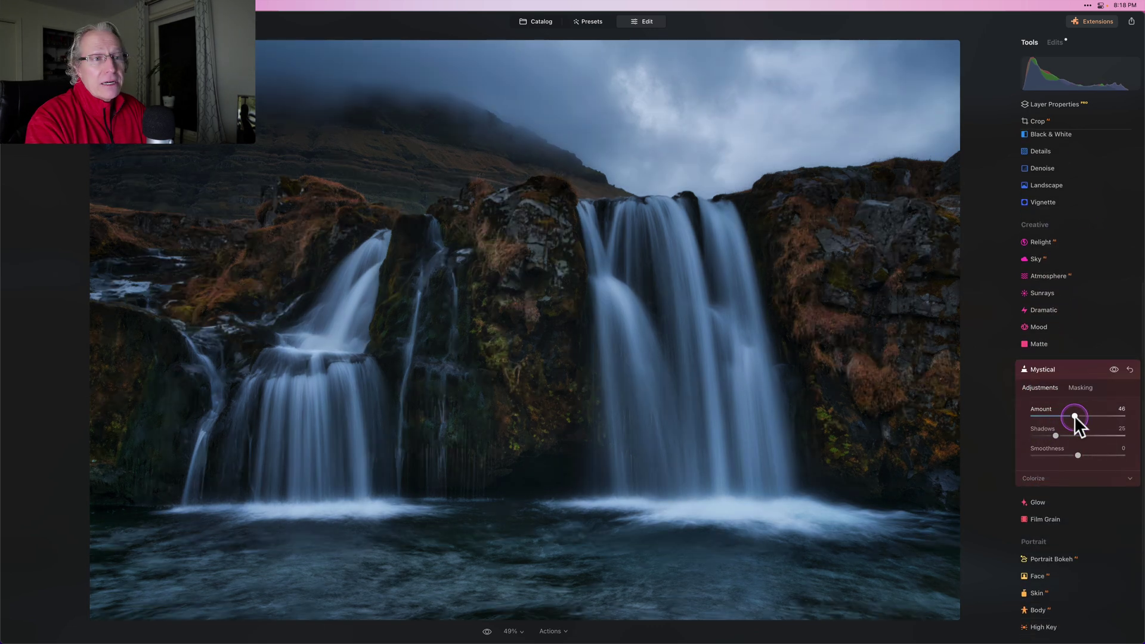
left_click_drag(1079, 415, 1079, 415)
left_click(1056, 434)
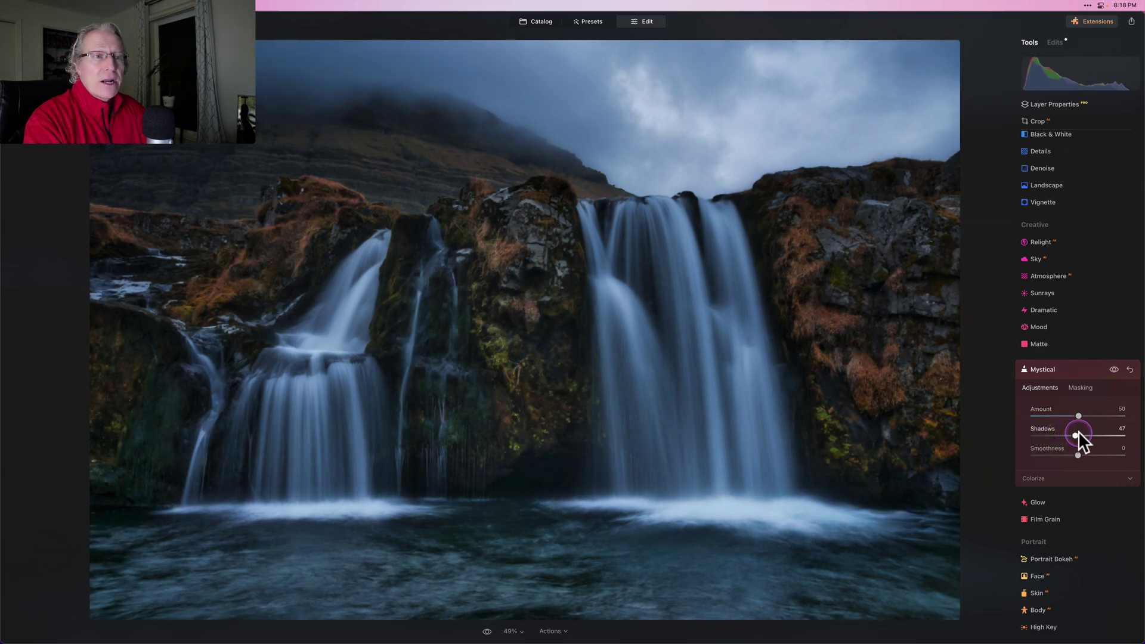
left_click_drag(1077, 434, 1077, 434)
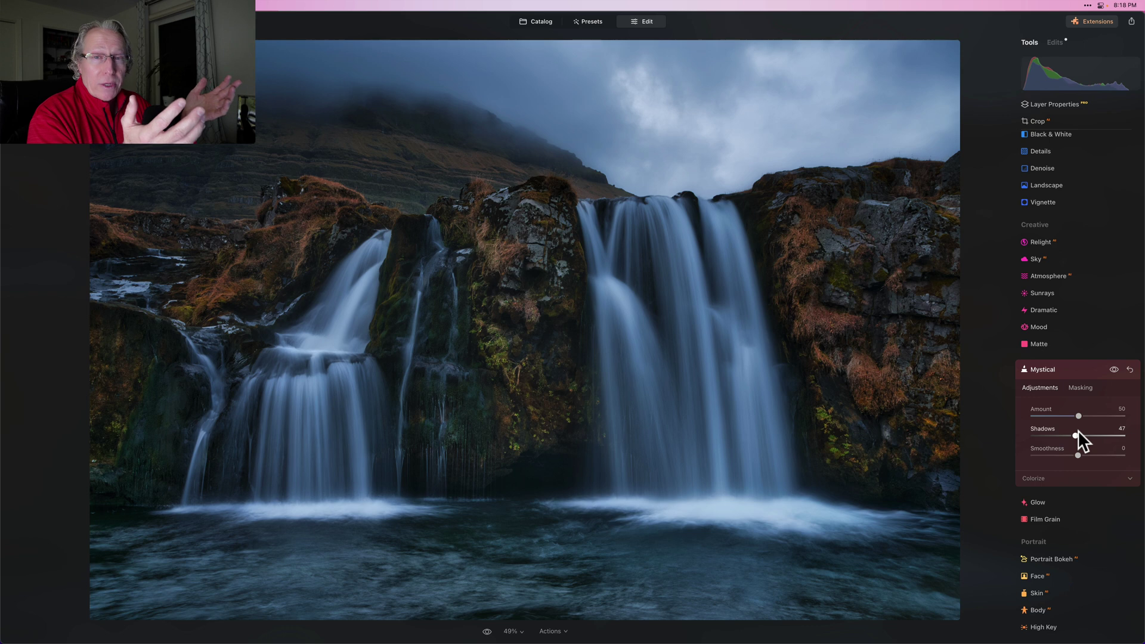
left_click(1115, 374)
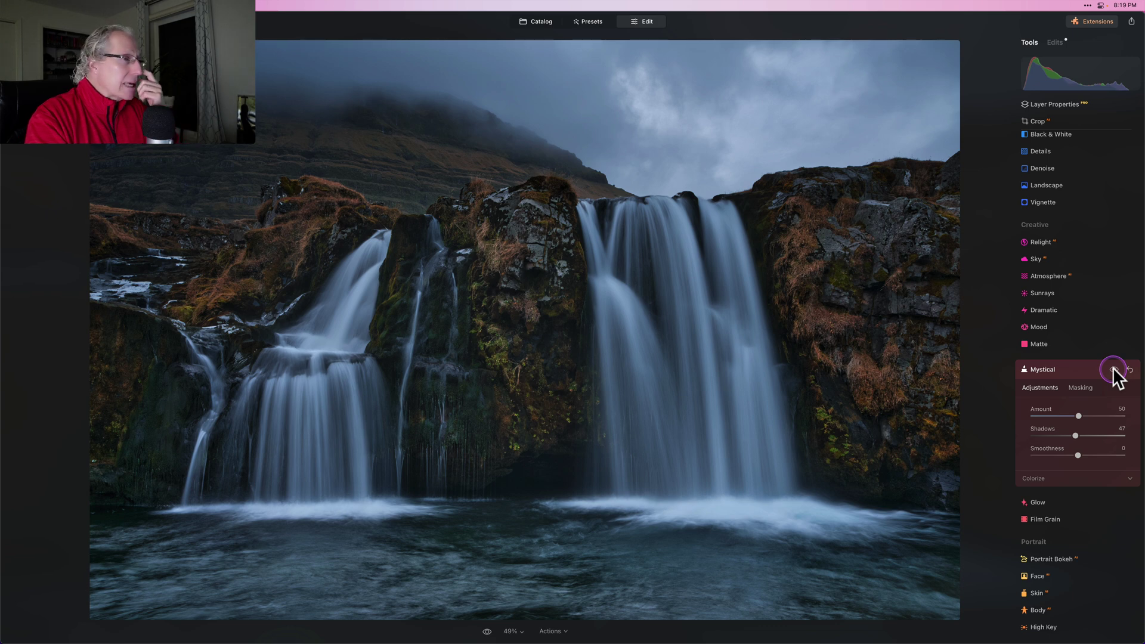
left_click(1114, 371)
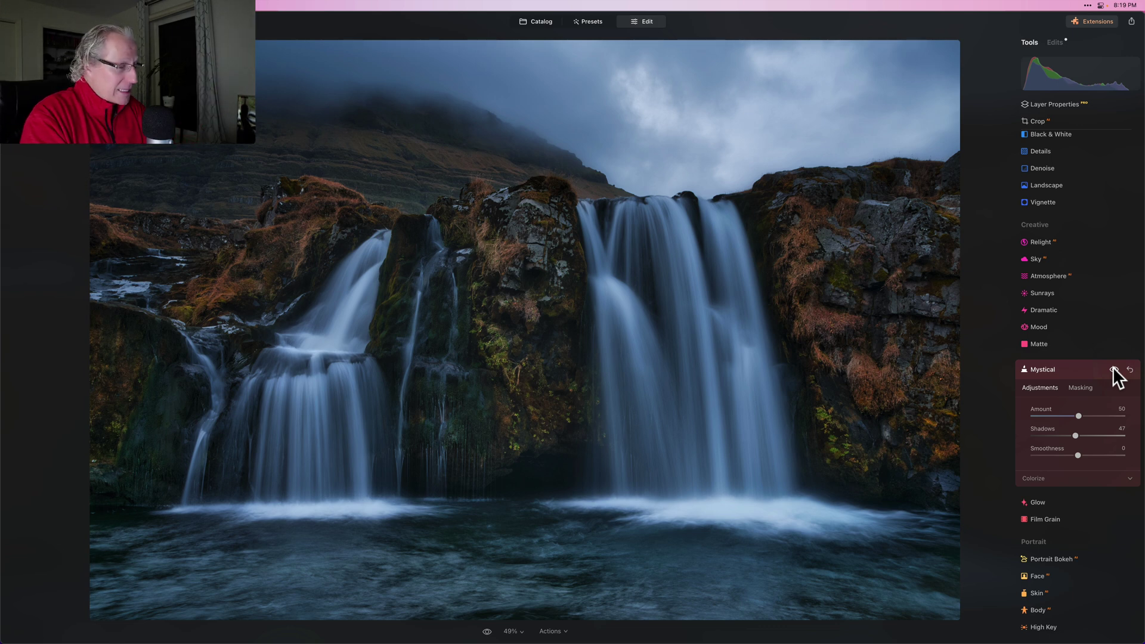
Collapse Mystical and pick the Brush in Develop's Masking tab.
left_click(1078, 371)
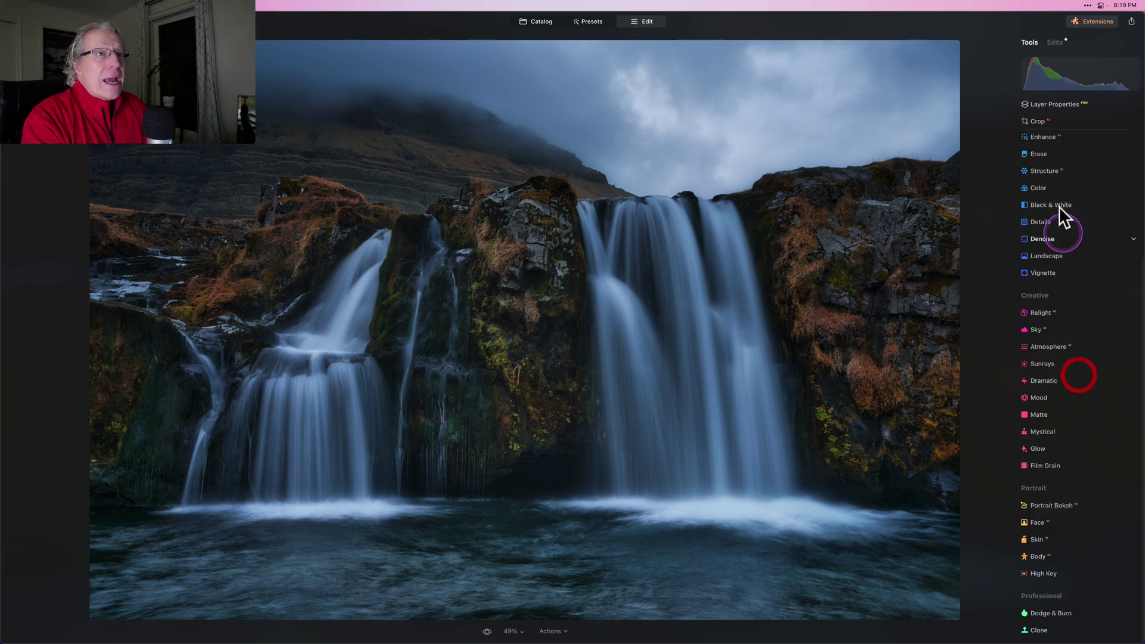
left_click(1053, 182)
left_click(1045, 223)
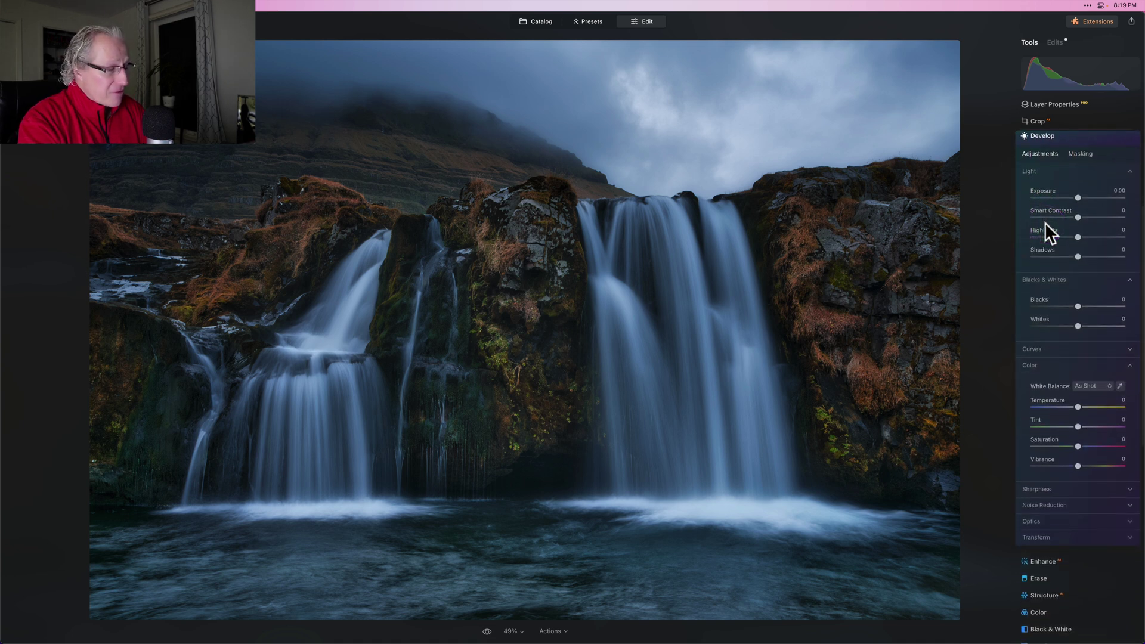
scroll(1045, 223, "up", 1)
left_click(1083, 159)
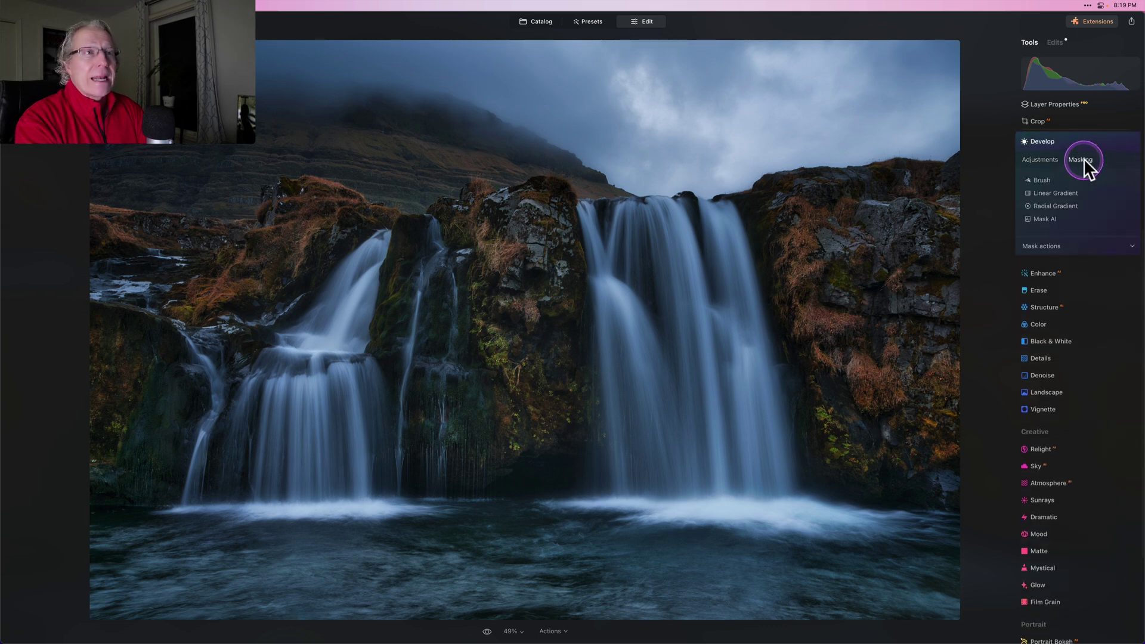
left_click(1045, 178)
left_click(1124, 252)
Paint the mask over the upper waterfall, its base pool and the thin stream.
left_click(722, 248)
mouse_move(722, 248)
left_mouse_down()
mouse_move(719, 218)
mouse_move(781, 492)
left_mouse_up()
mouse_move(852, 519)
left_mouse_down()
mouse_move(668, 498)
mouse_move(579, 496)
mouse_move(624, 485)
mouse_move(627, 409)
mouse_move(671, 464)
mouse_move(693, 451)
mouse_move(754, 500)
mouse_move(720, 427)
mouse_move(725, 410)
mouse_move(728, 448)
mouse_move(656, 227)
left_mouse_up()
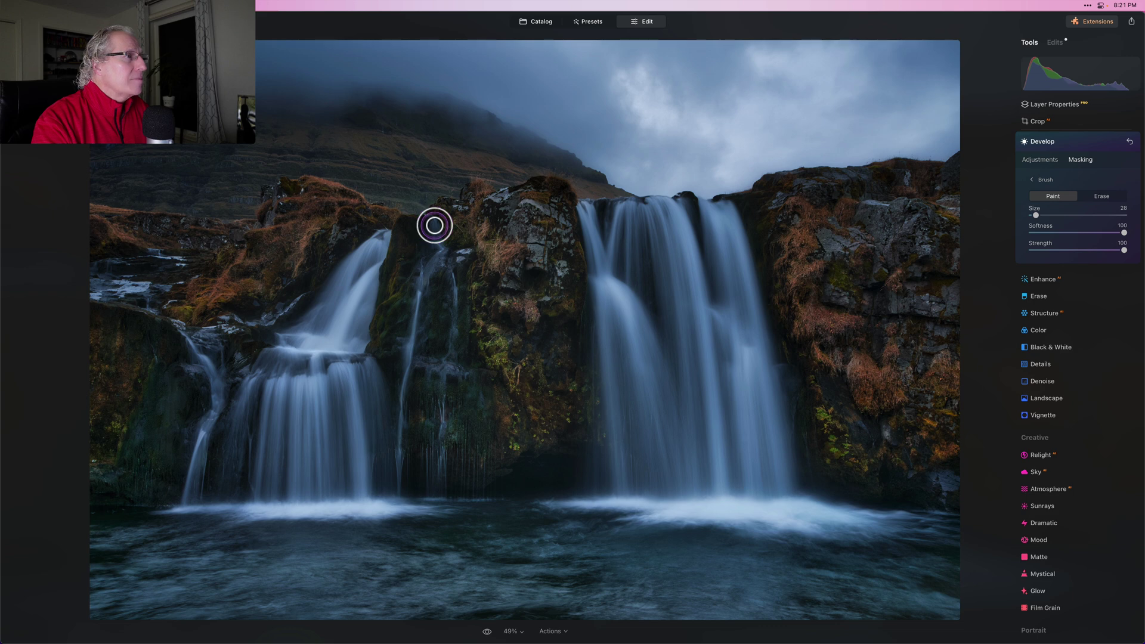
mouse_move(434, 225)
left_mouse_down()
mouse_move(440, 248)
mouse_move(422, 281)
mouse_move(424, 257)
mouse_move(417, 299)
left_mouse_up()
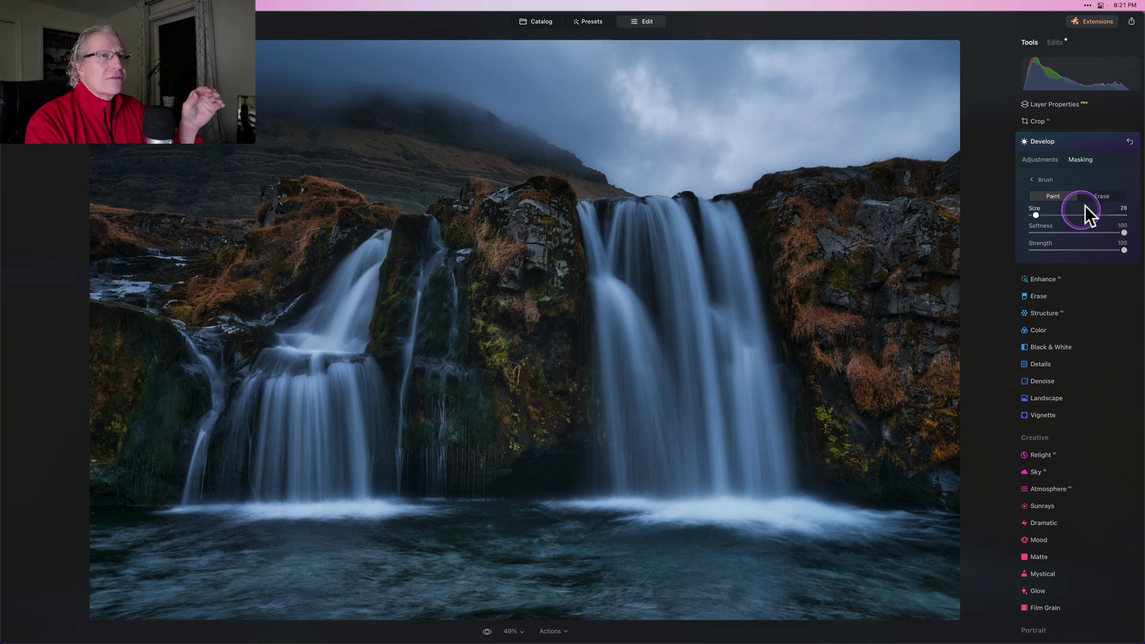
Return to the Develop sliders and brighten the masked waterfalls' exposure and whites toward 33.
left_click(1031, 177)
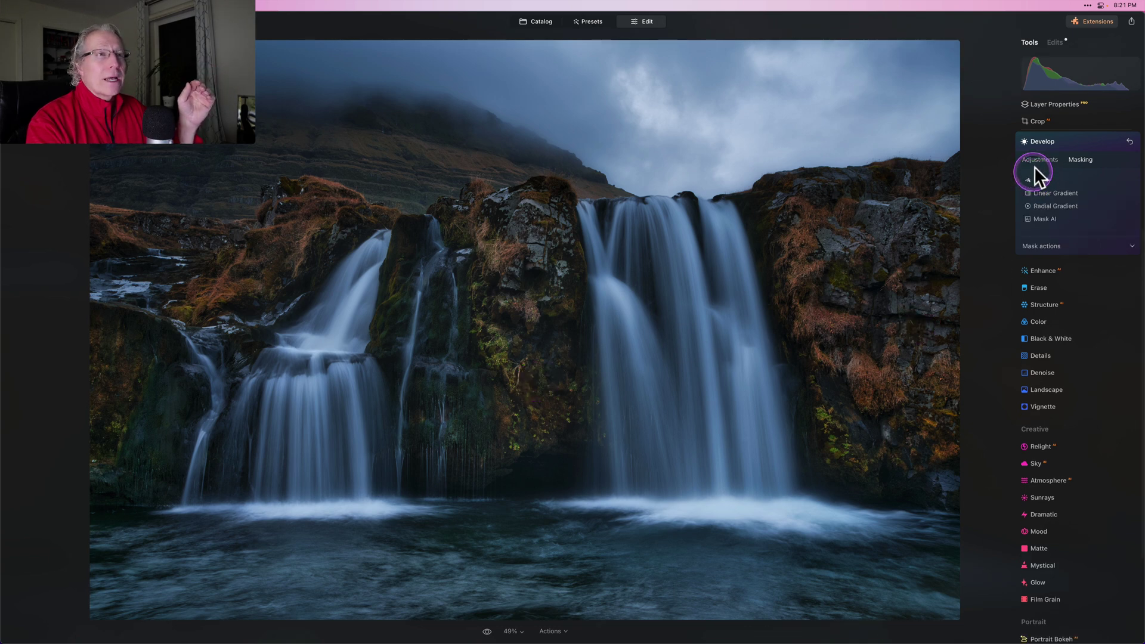
left_click(1039, 161)
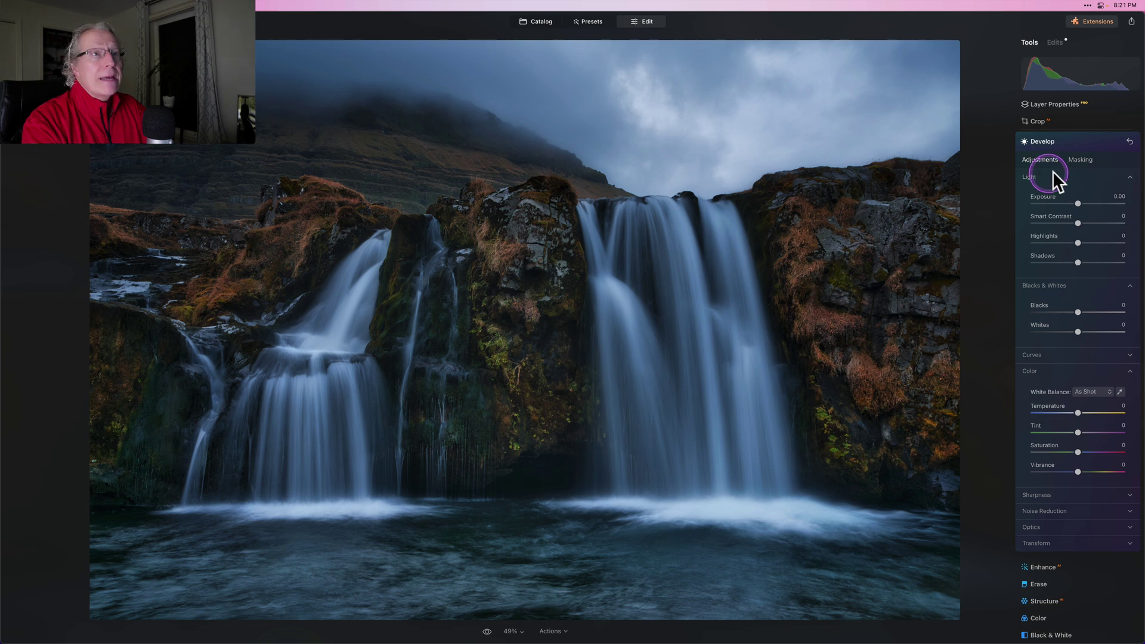
left_click(1079, 203)
left_click_drag(1079, 202, 1082, 202)
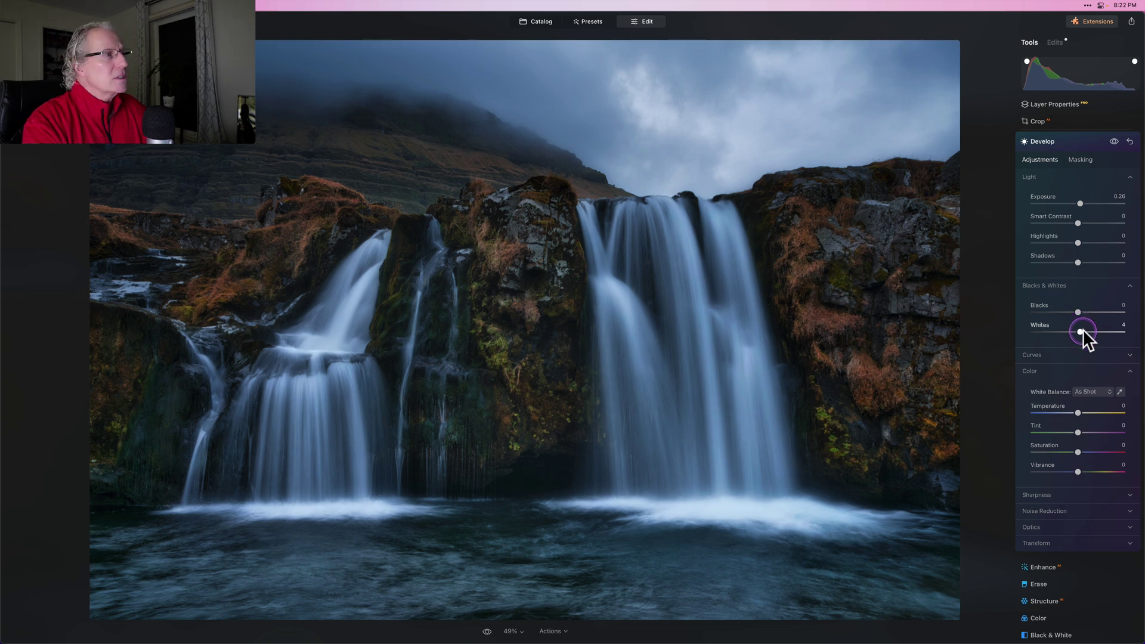
mouse_move(1083, 331)
left_mouse_down()
mouse_move(1123, 331)
mouse_move(1093, 329)
left_mouse_up()
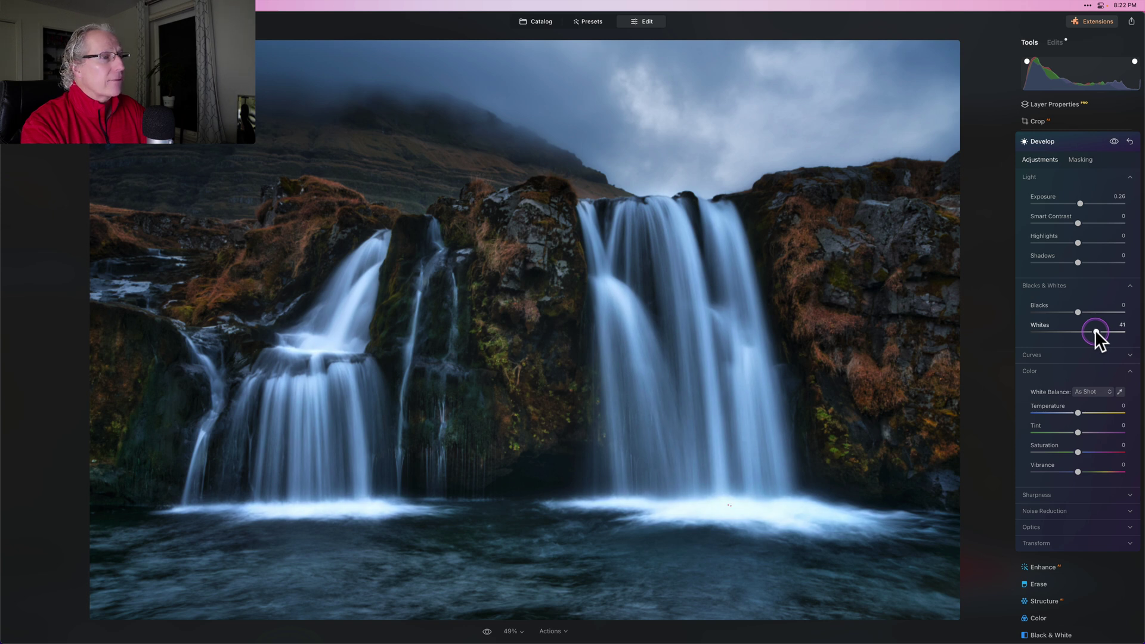
left_click_drag(1095, 329, 1091, 330)
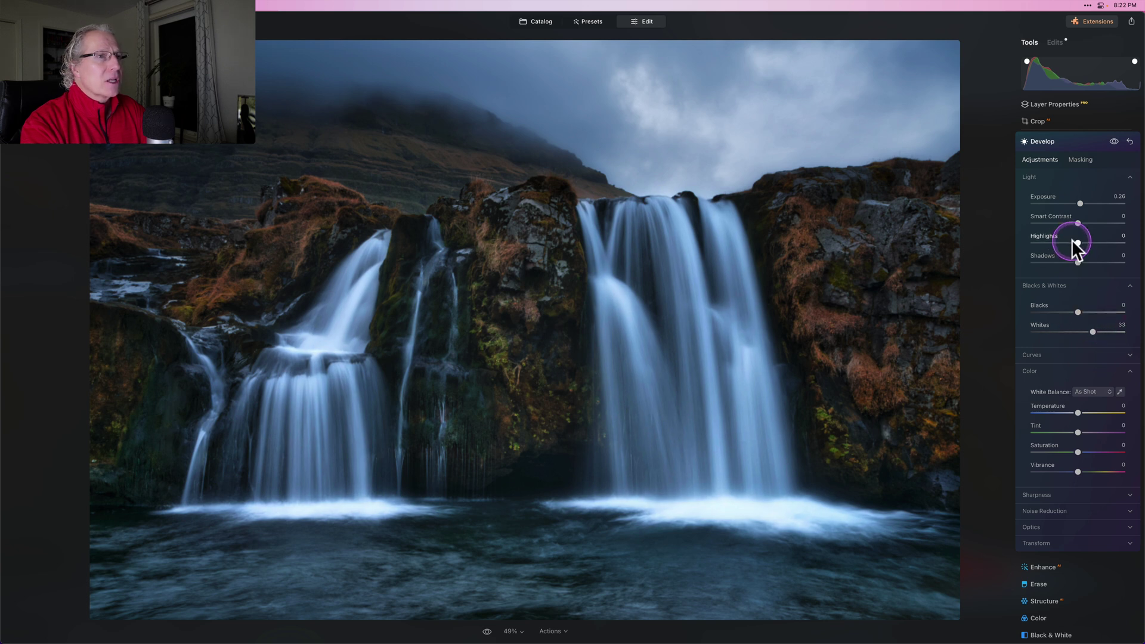
Set Highlights -10, raise Exposure to 0.45, adjust Blacks, and lower Saturation to -12.
left_click_drag(1079, 242, 1081, 236)
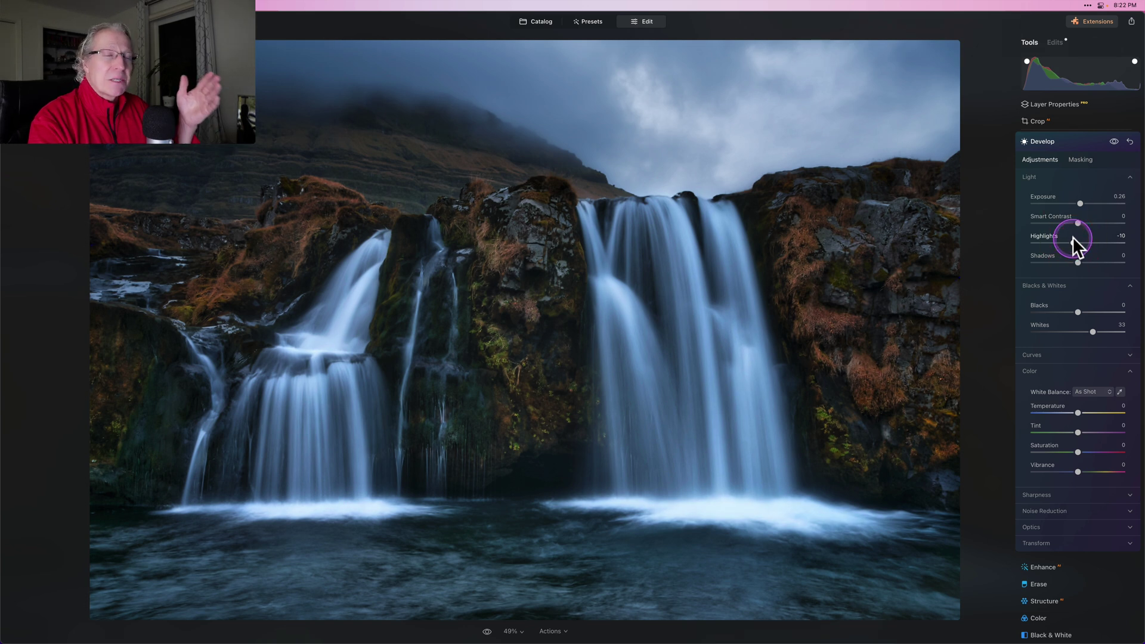
left_click_drag(1078, 202, 1083, 202)
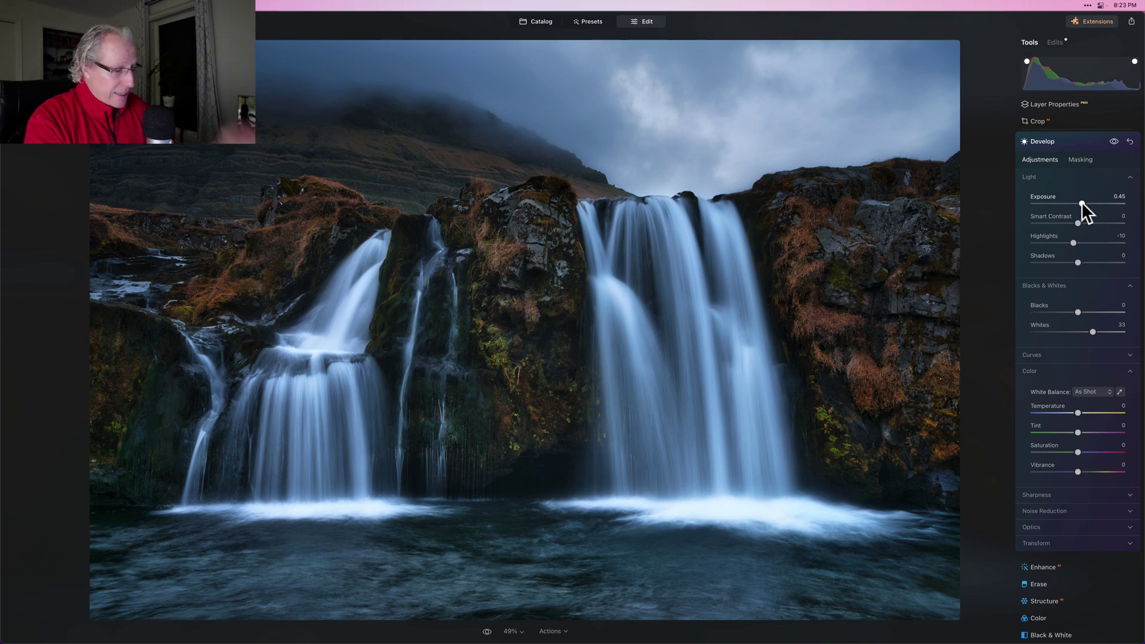
left_click_drag(1078, 312, 1079, 318)
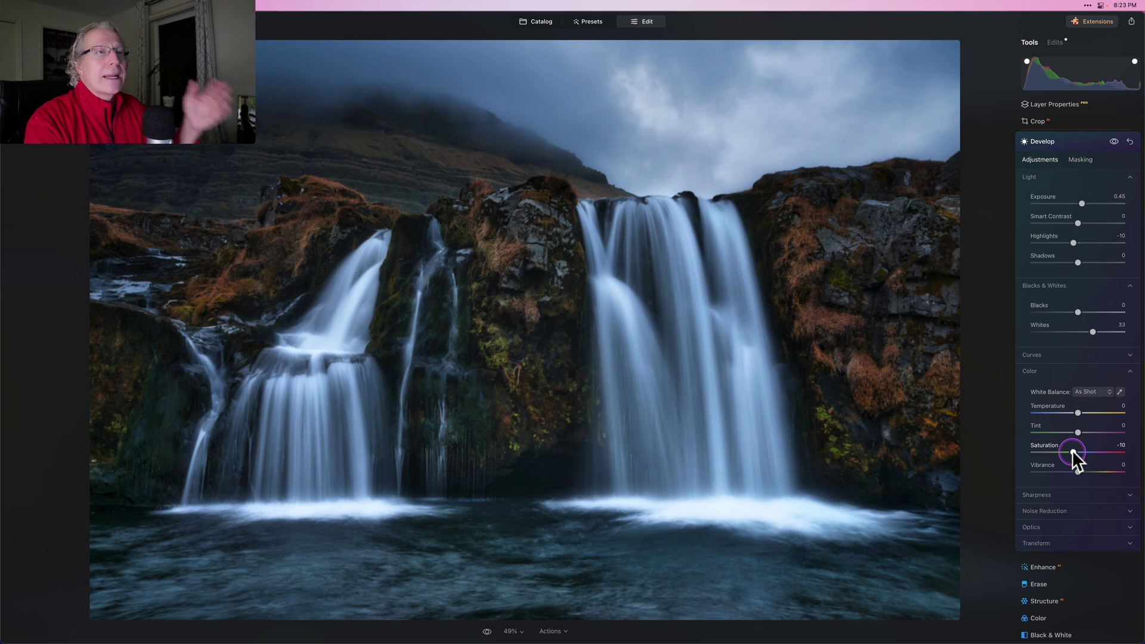
left_click_drag(1071, 449, 1071, 450)
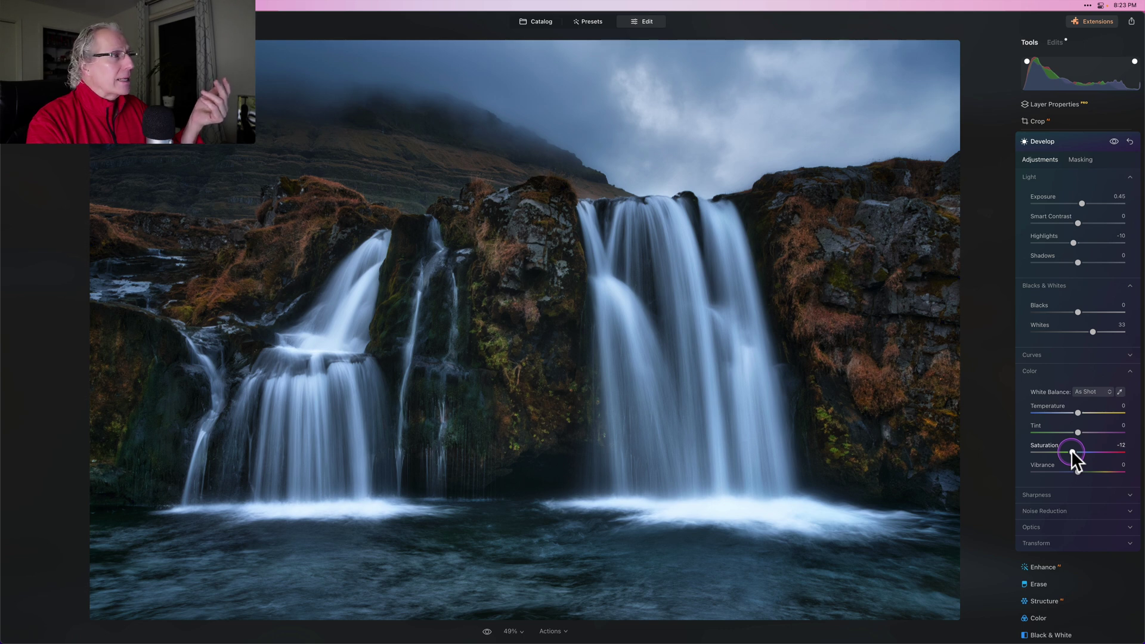
Compare Develop off and on, set Whites to 30 and Exposure to about 0.47, then collapse.
left_click(1113, 142)
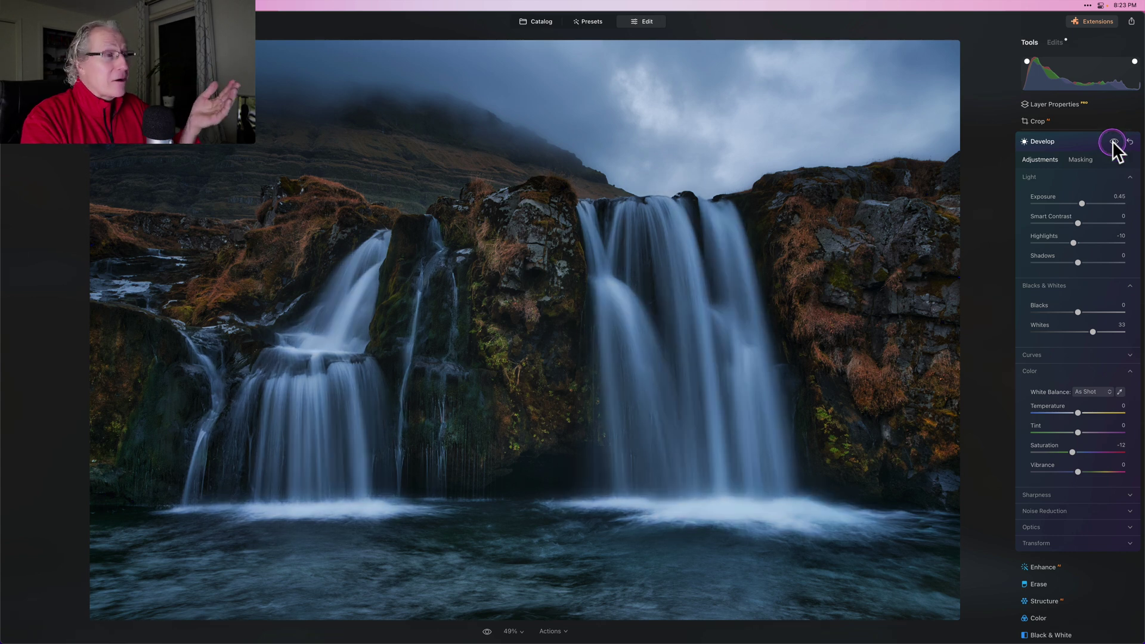
left_click(1112, 142)
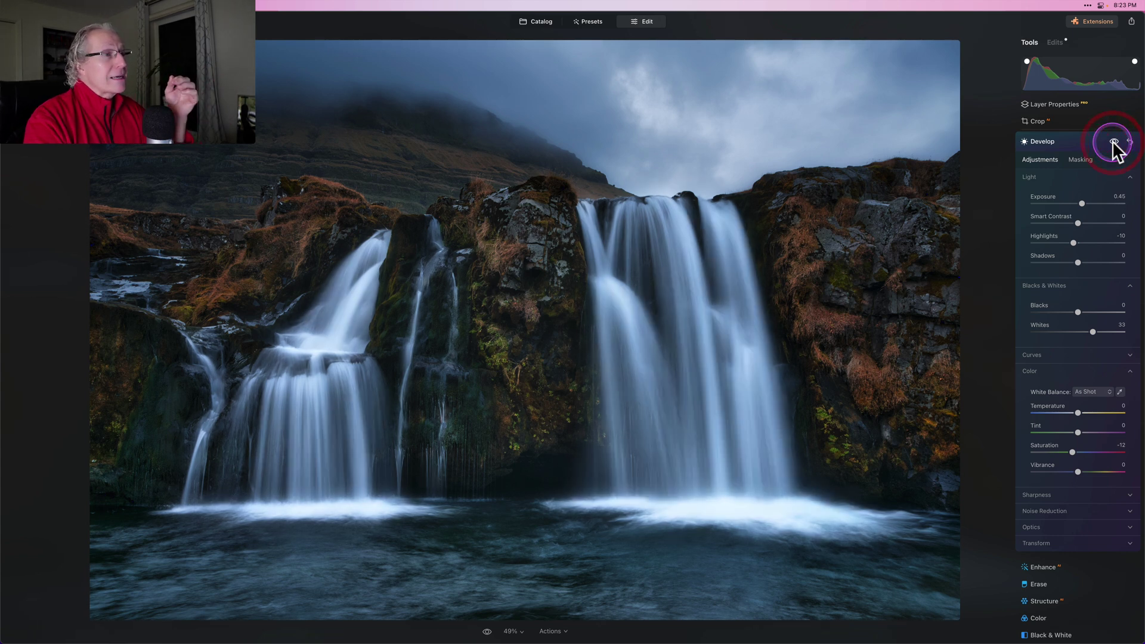
left_click(1081, 203)
left_click(1067, 316)
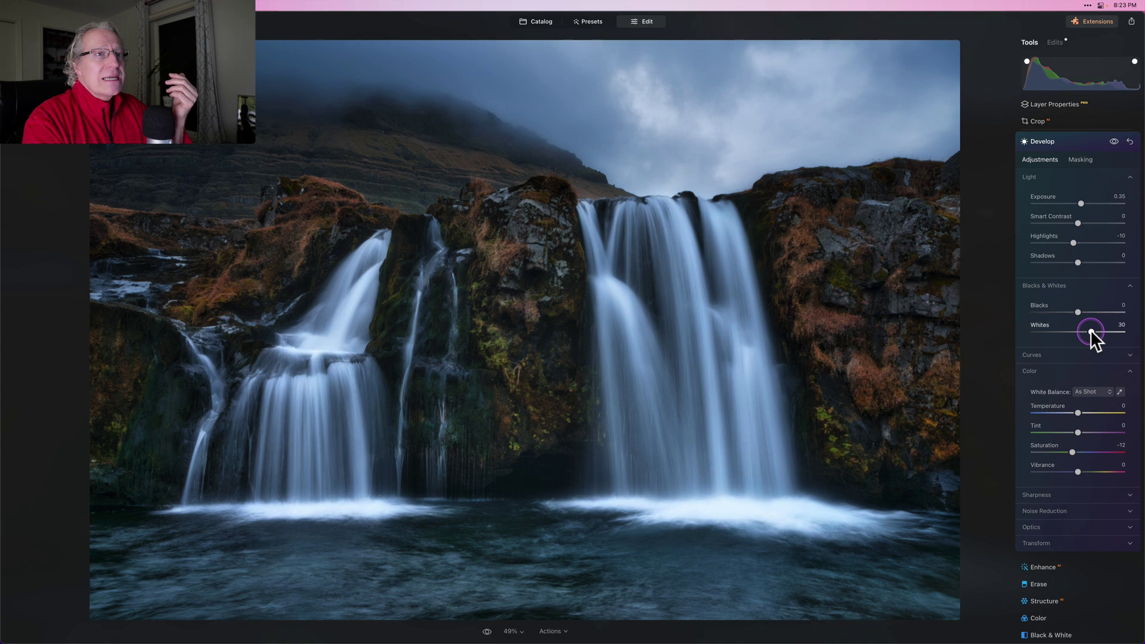
left_click(1113, 141)
left_click(1113, 142)
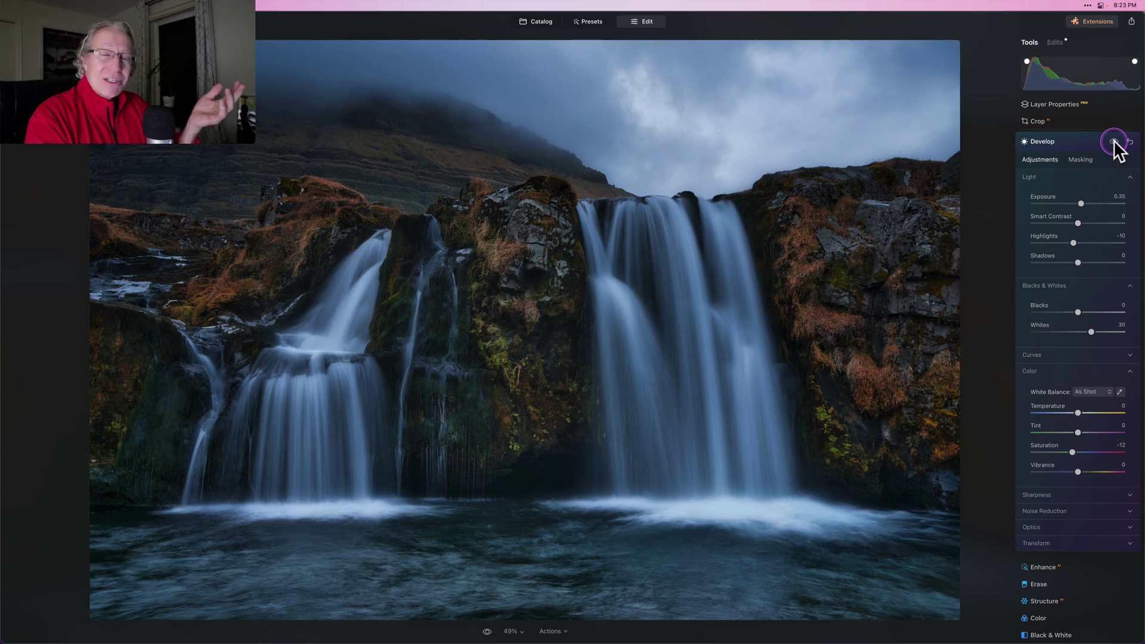
left_click(1113, 144)
left_click(1081, 204)
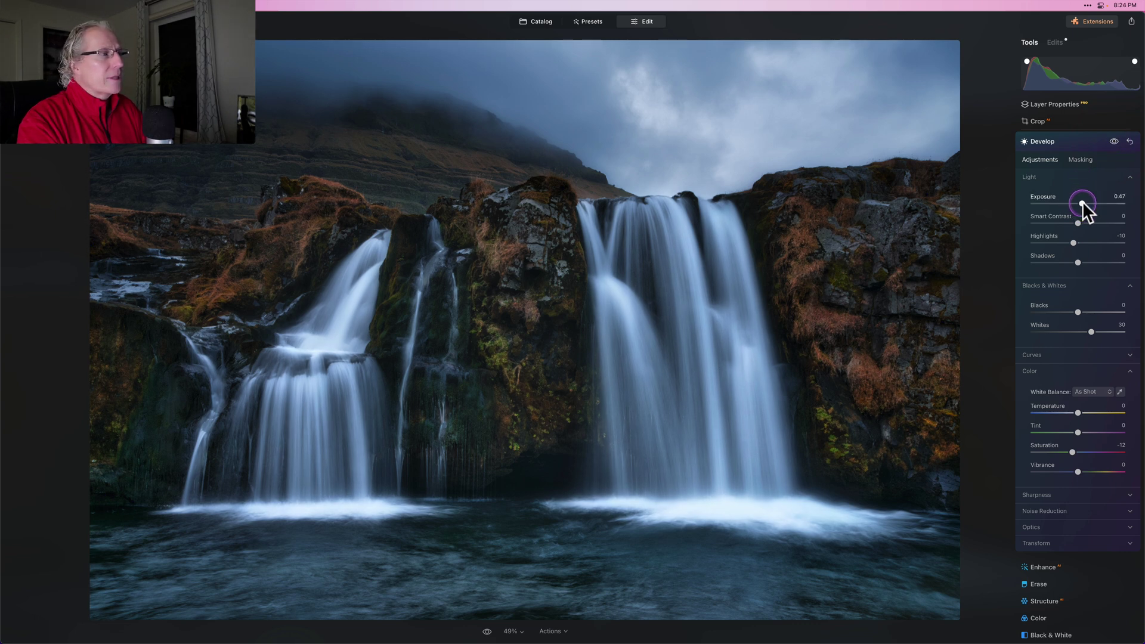
left_click(1064, 137)
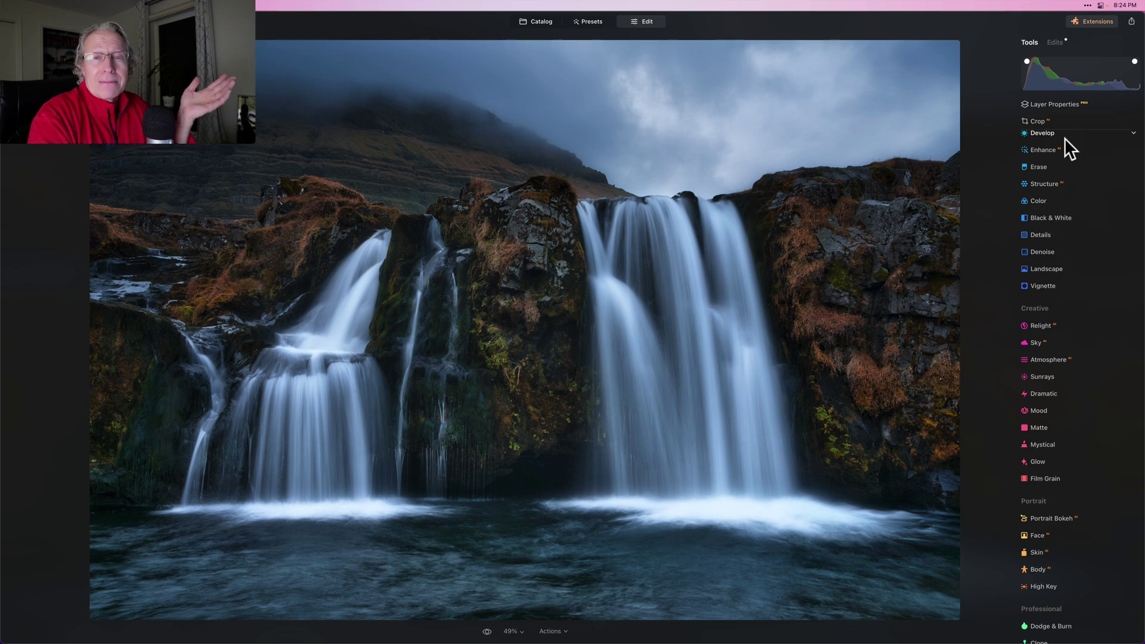
Add a Develop linear gradient mask limited to the water at the bottom of the photo.
scroll(1050, 167, "up", 2)
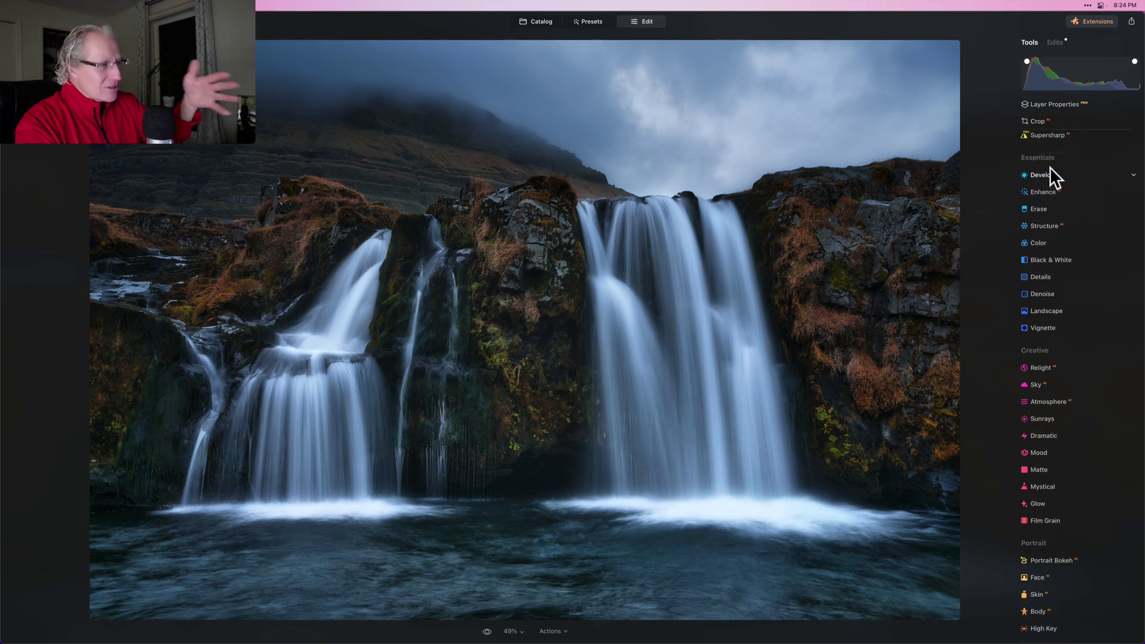
left_click(1046, 174)
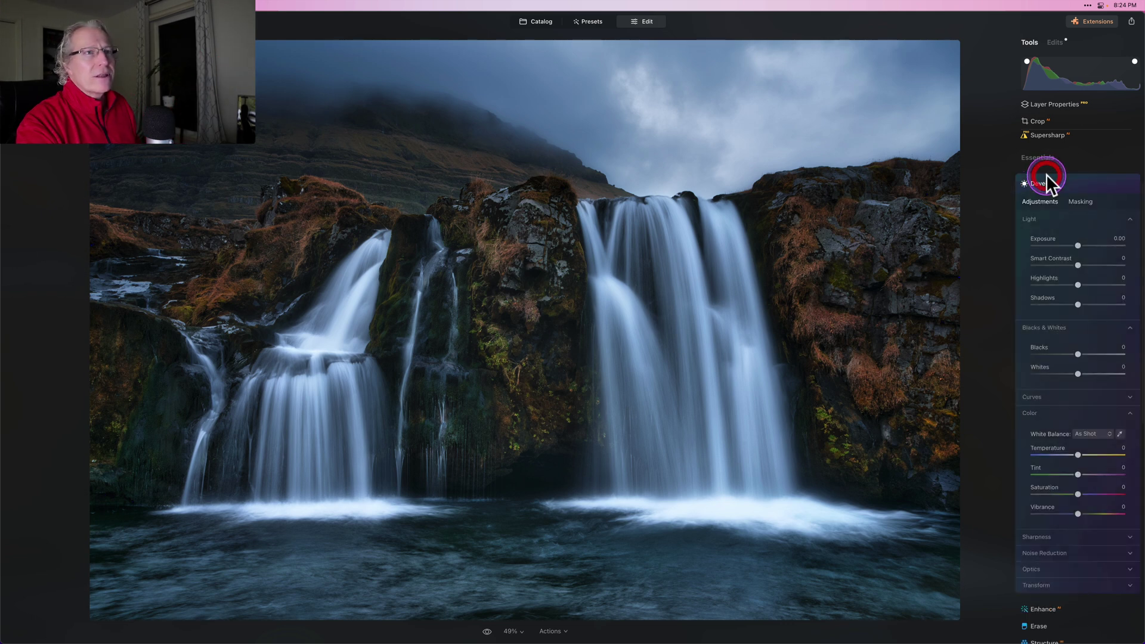
left_click(1082, 201)
left_click(1044, 247)
left_click(1052, 235)
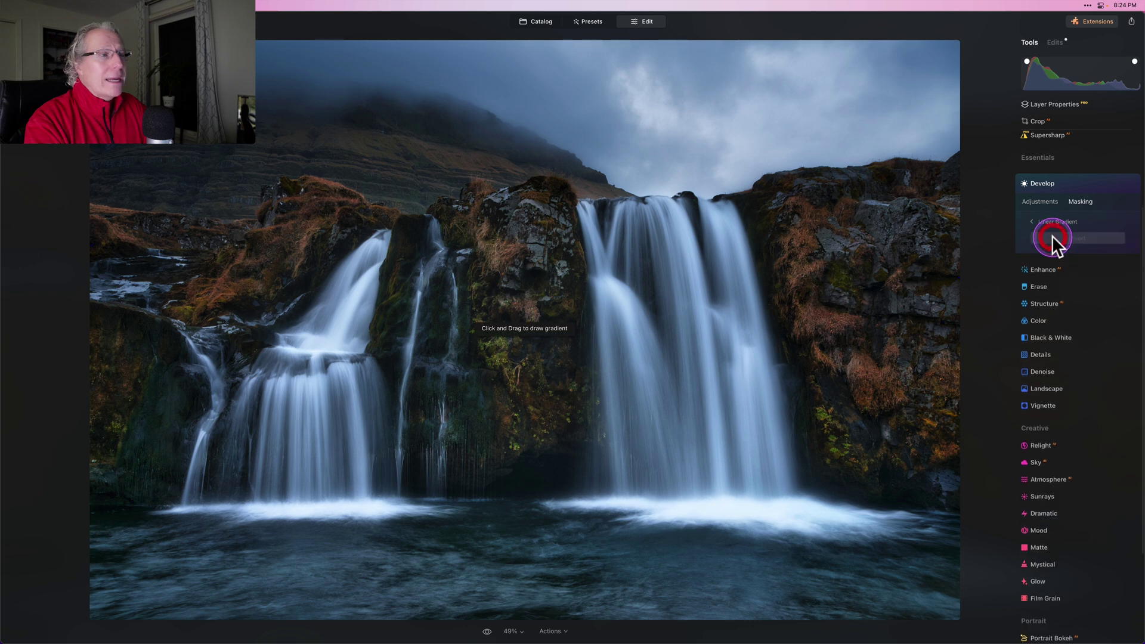
mouse_move(513, 539)
left_mouse_down()
mouse_move(514, 491)
mouse_move(511, 527)
left_mouse_up()
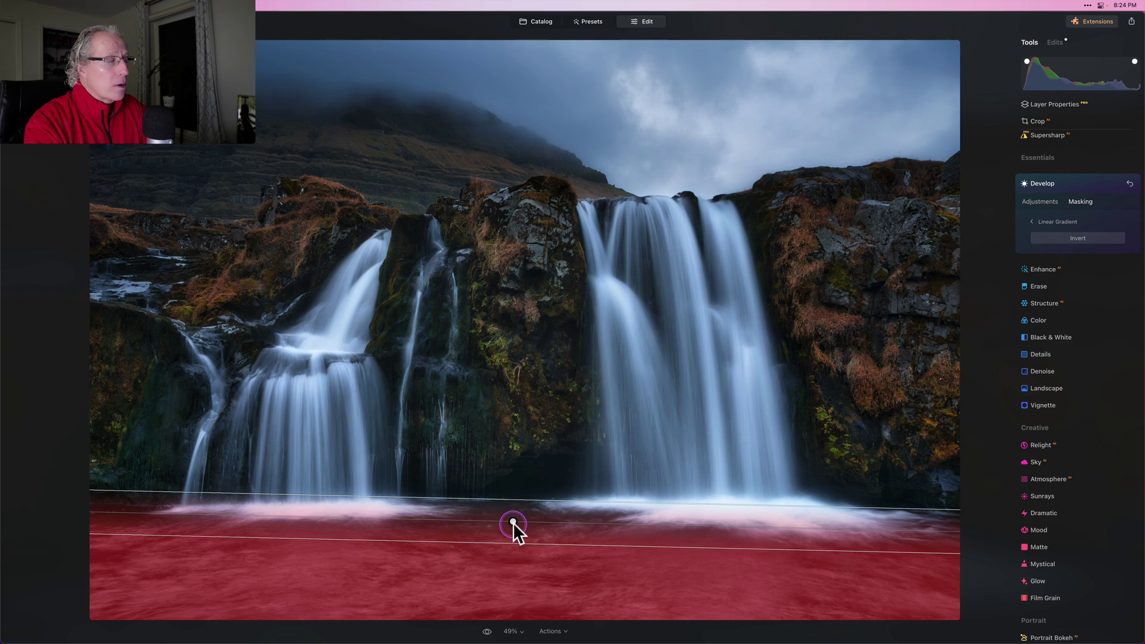
Darken the masked water with Exposure -1.52, compare it before and after, then fold away Develop.
left_click(1048, 200)
left_click_drag(1078, 246, 1063, 246)
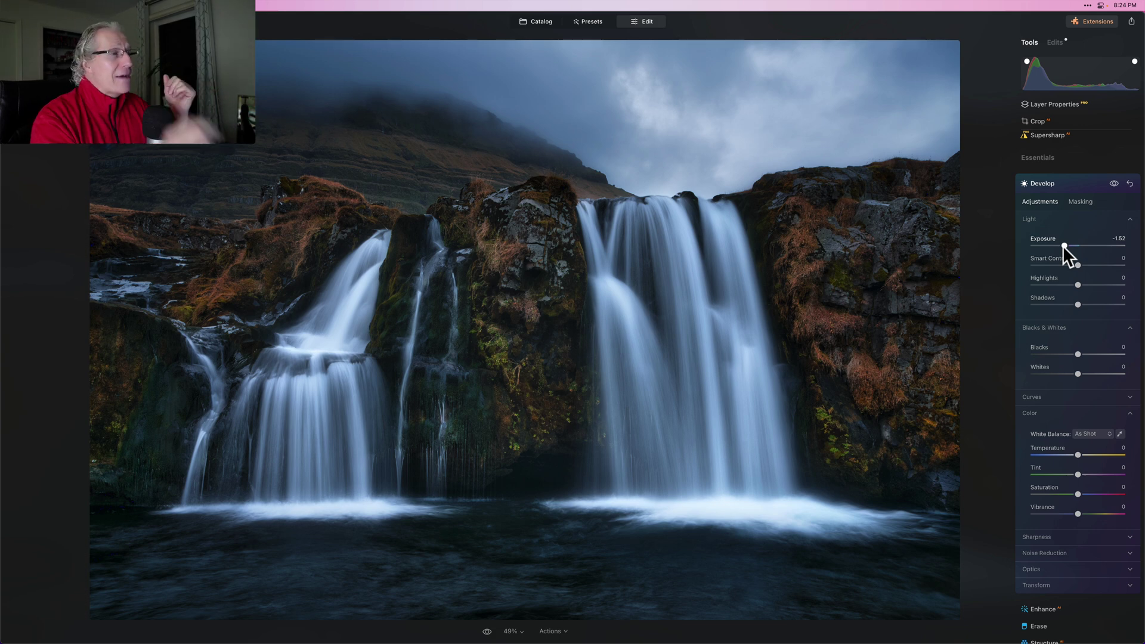
left_click(1113, 183)
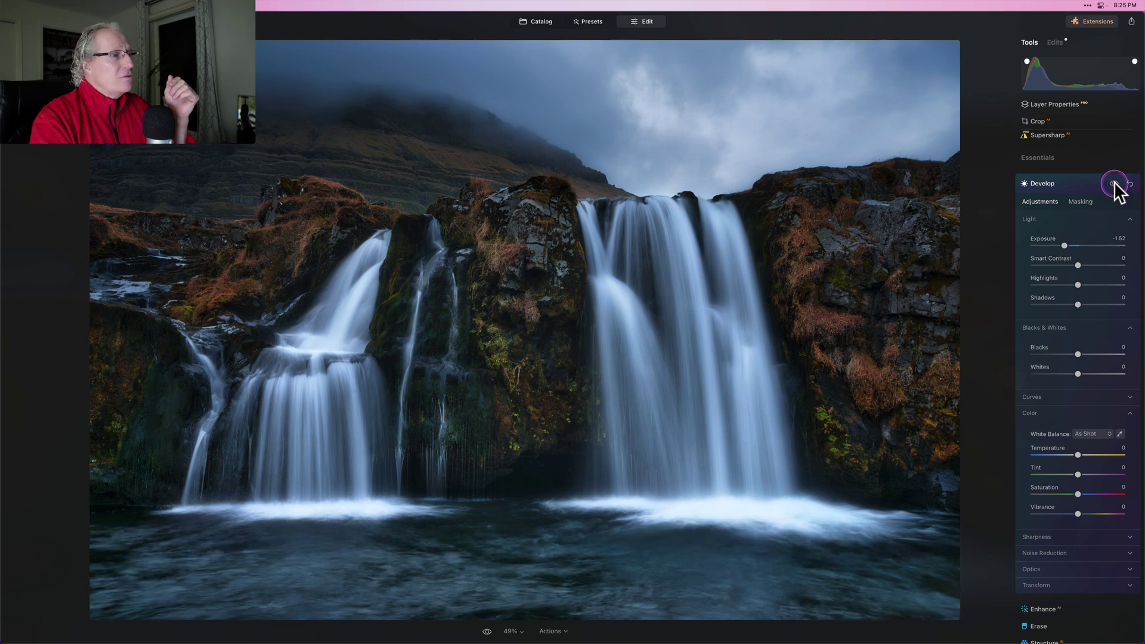
left_click(1114, 183)
left_click(1076, 183)
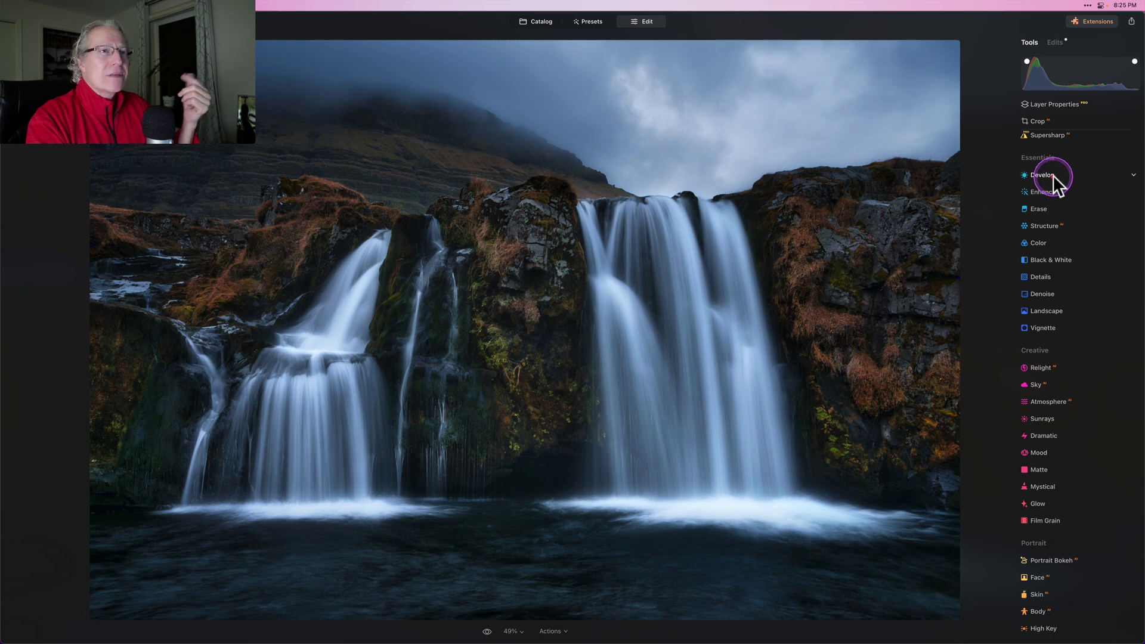
Mask a new Develop adjustment to the sky with a gradient tilted along the ridge, Exposure -0.75.
left_click(1053, 174)
left_click(1078, 201)
left_click(1069, 234)
left_click_drag(587, 153, 596, 235)
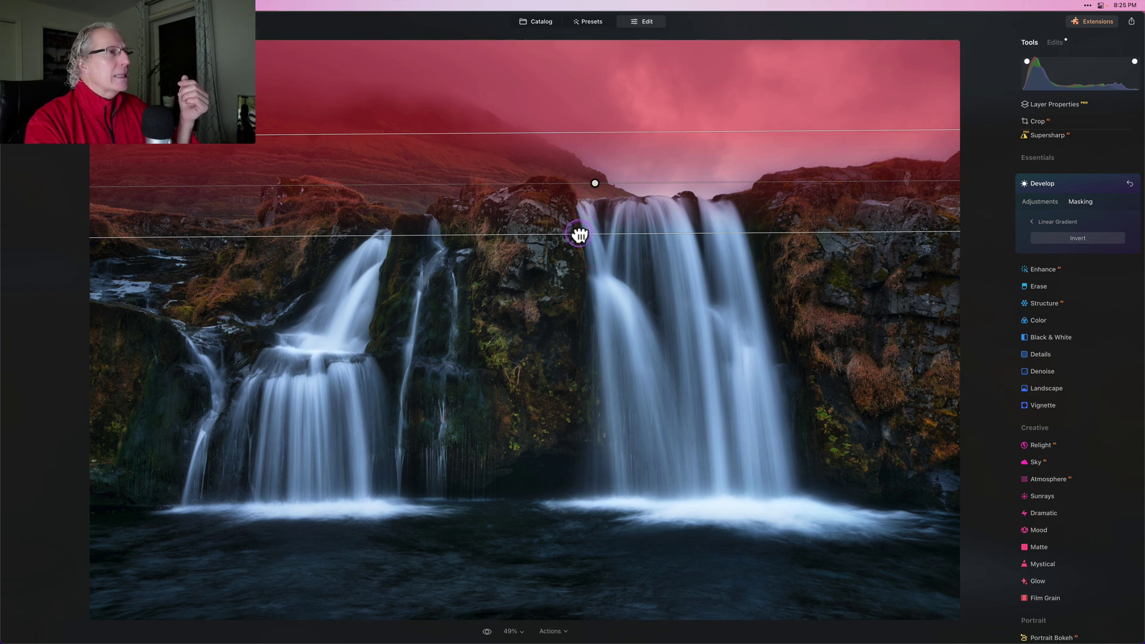
left_click_drag(578, 233, 557, 210)
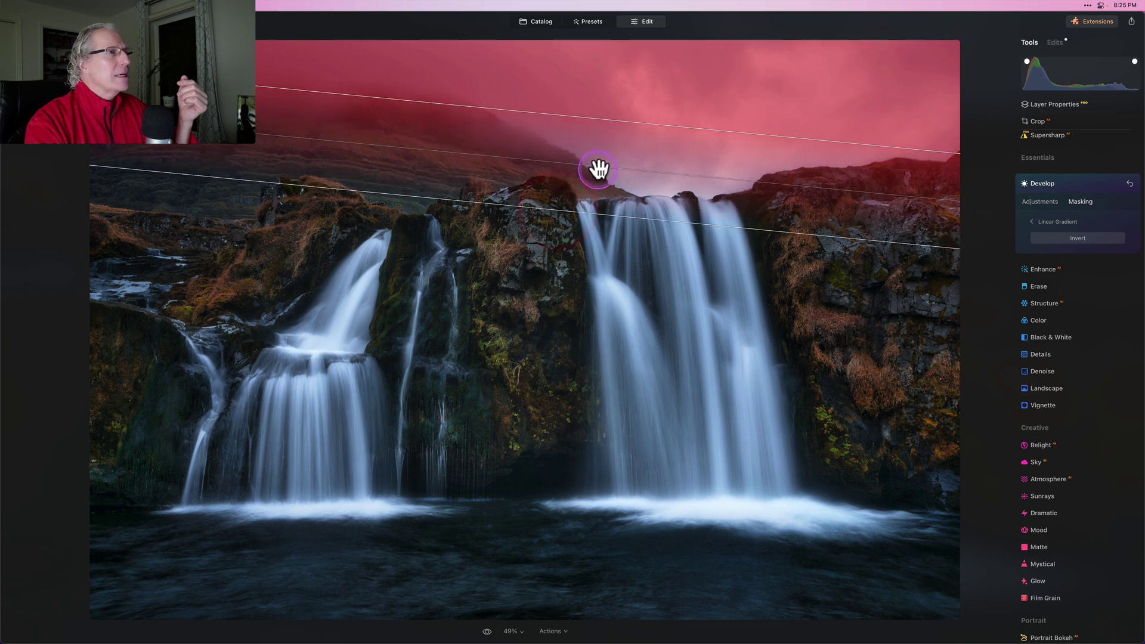
left_click(598, 168)
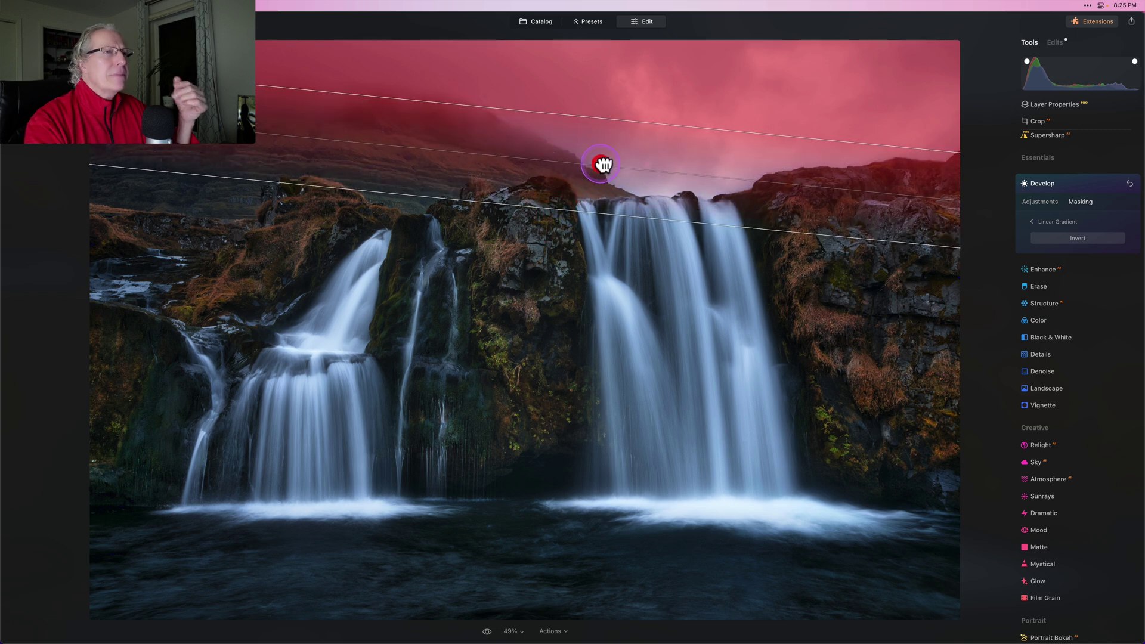
left_click(1047, 199)
left_click_drag(1075, 243, 1069, 244)
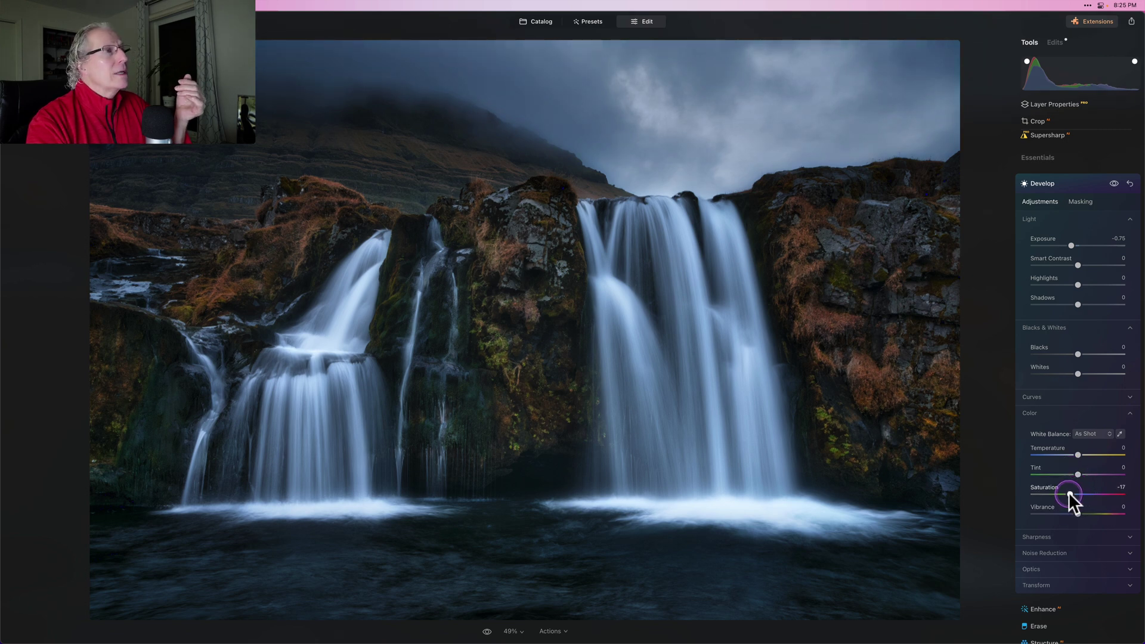
Lower the sky's Saturation to -24 and Highlights to -65, comparing with the adjustment hidden.
left_click_drag(1068, 492, 1065, 492)
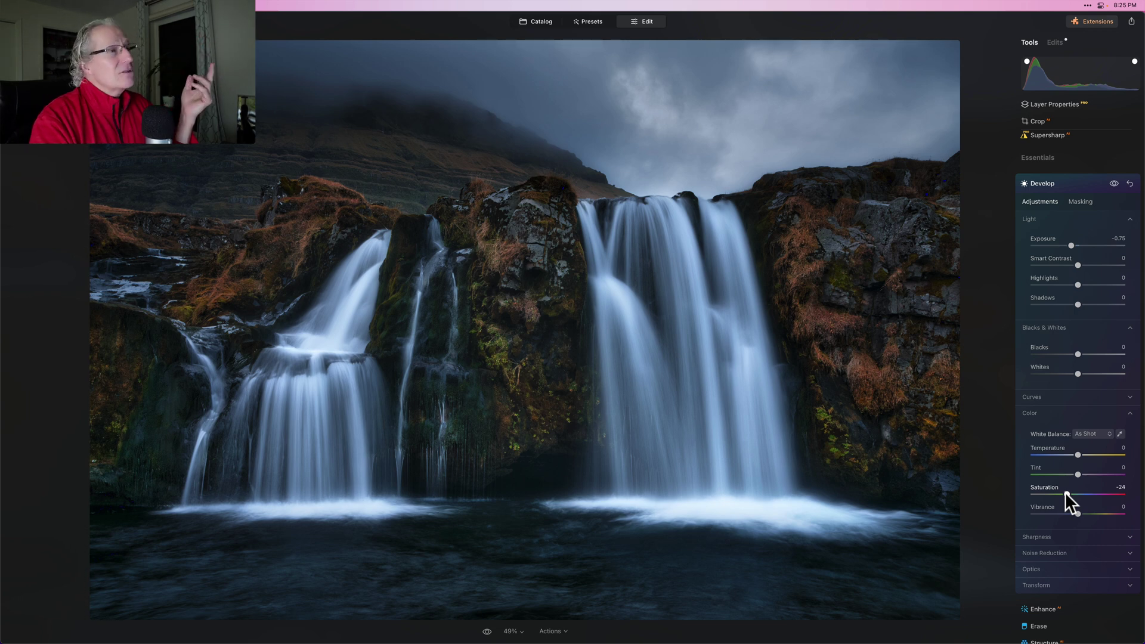
left_click(1114, 183)
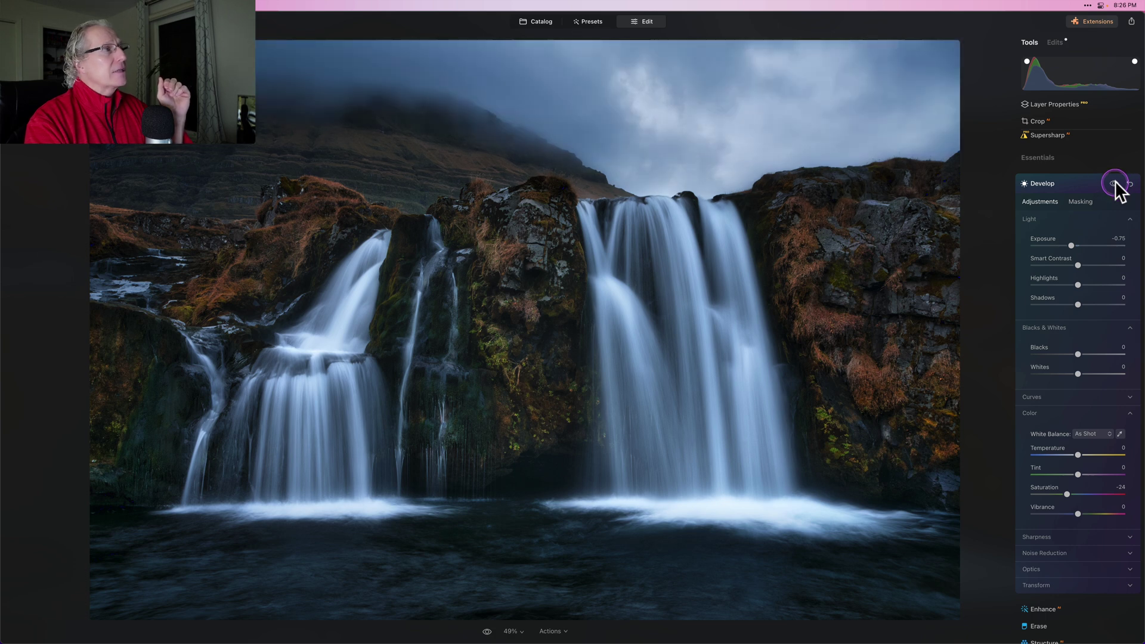
left_click(1114, 183)
left_click(1078, 285)
left_click_drag(1078, 284, 1046, 284)
left_click(1077, 374)
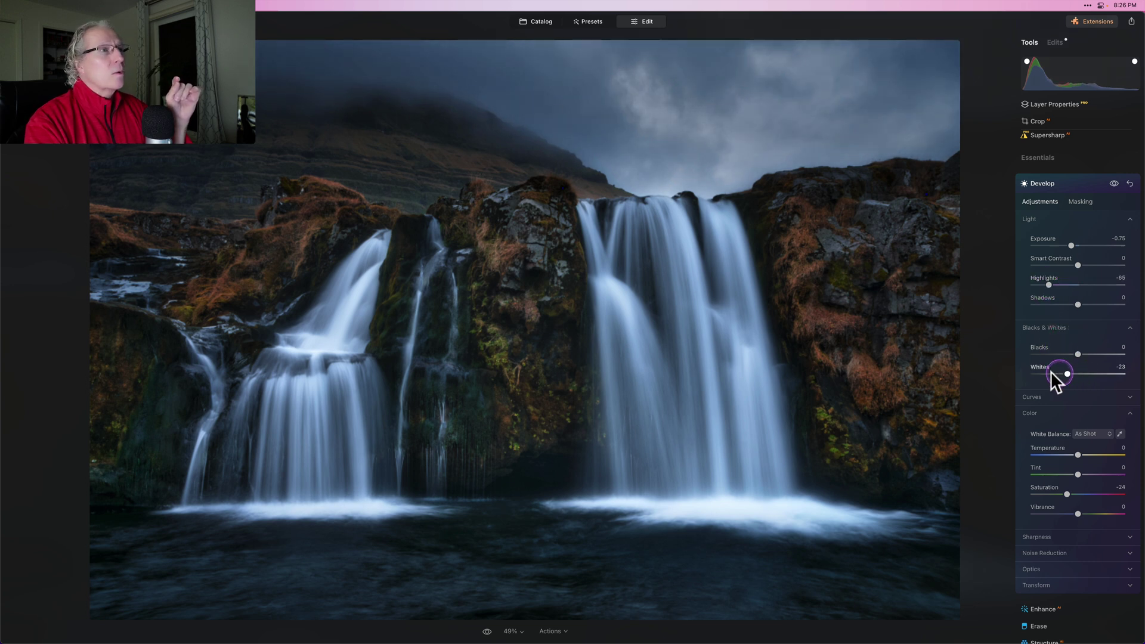
Set sky Whites to -52 and Exposure to -0.36, compare, then fold away Develop.
left_click_drag(1051, 377, 1066, 376)
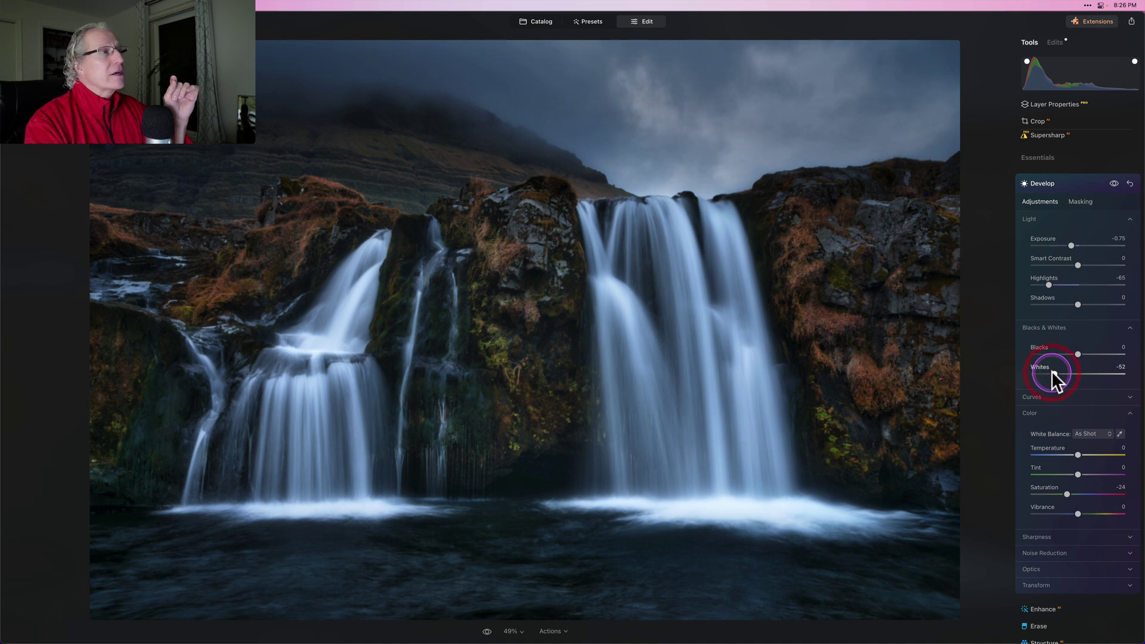
left_click_drag(1068, 242, 1074, 242)
left_click(1113, 184)
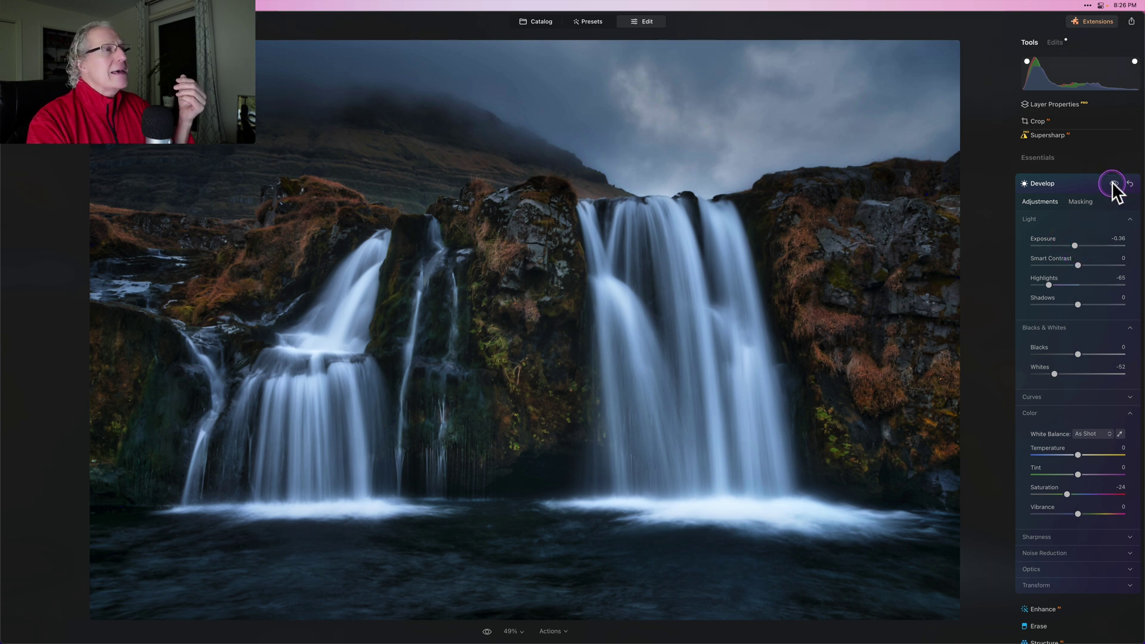
left_click(1113, 183)
left_click(1114, 184)
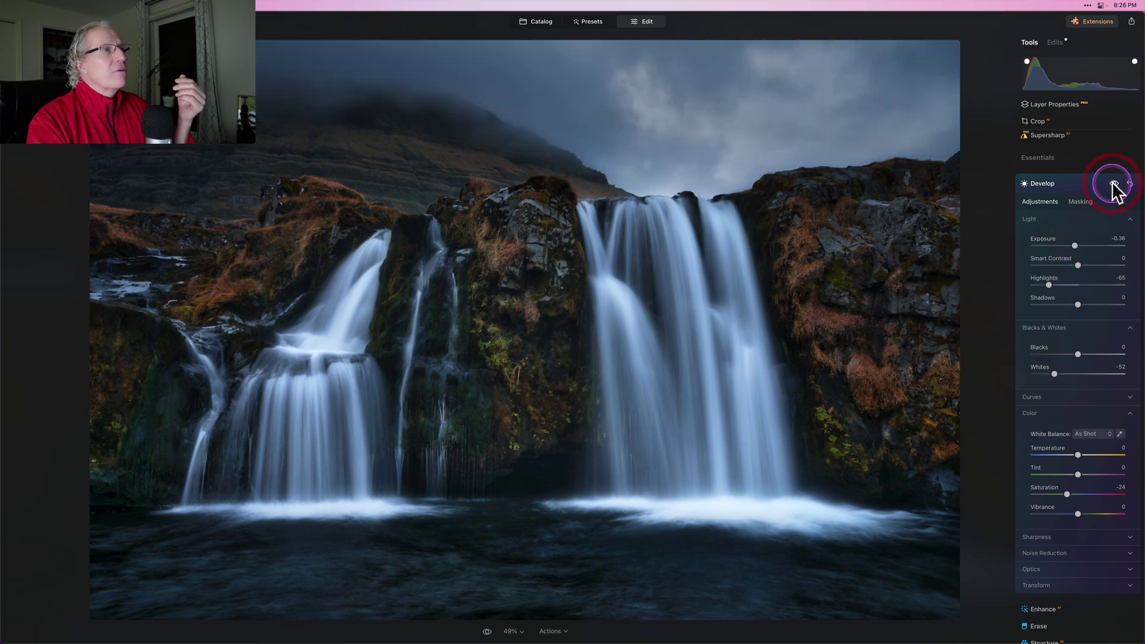
left_click(1077, 185)
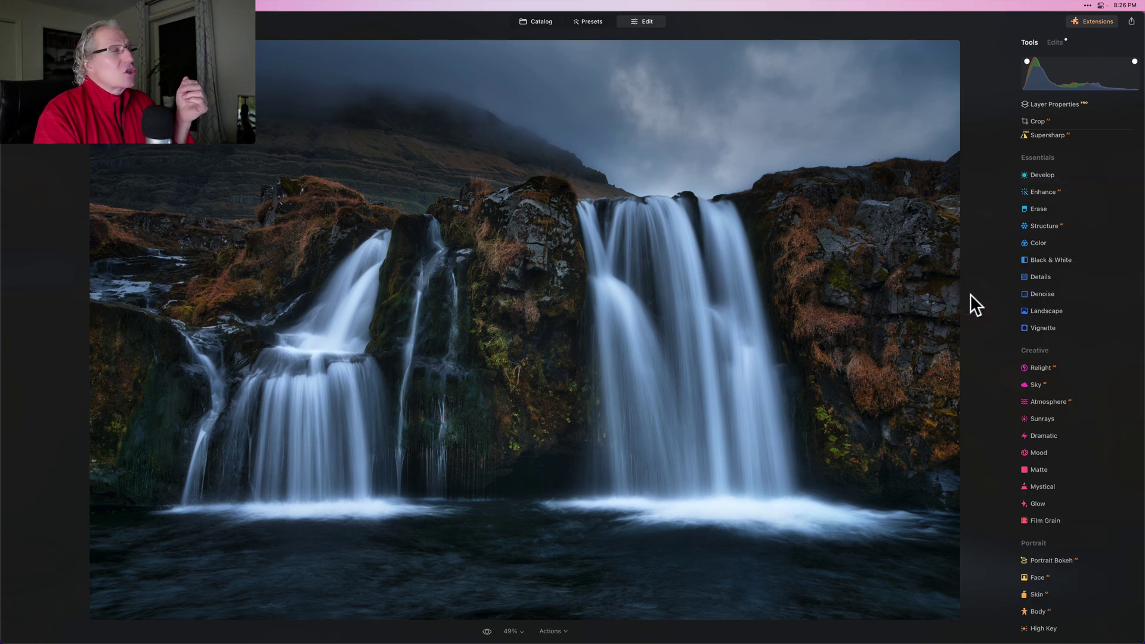
key("backslash")
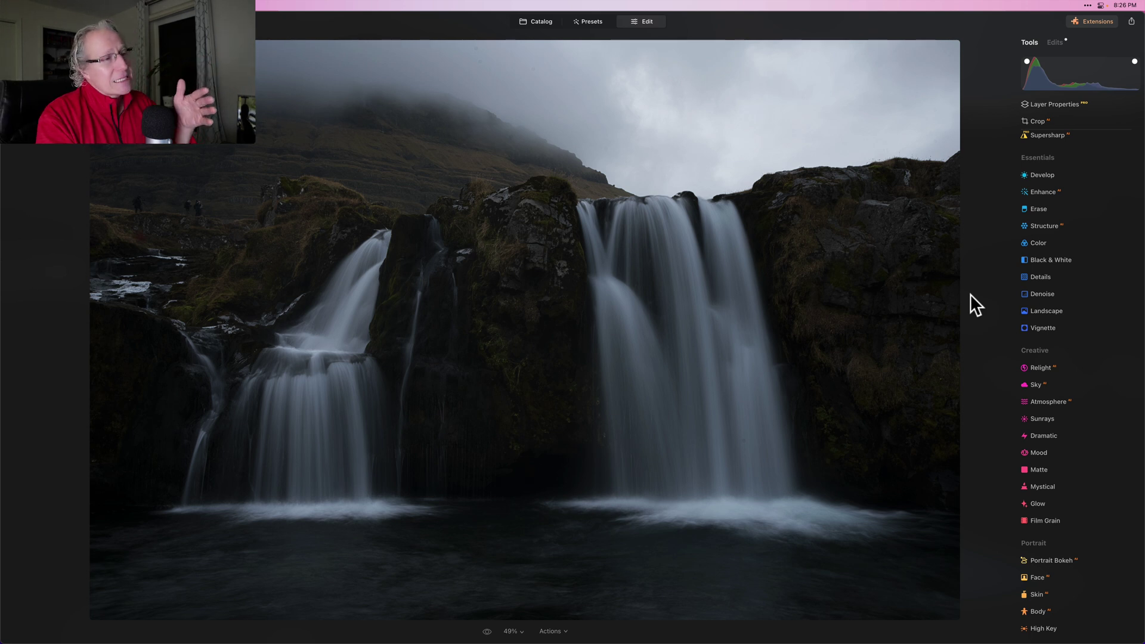
key("backslash")
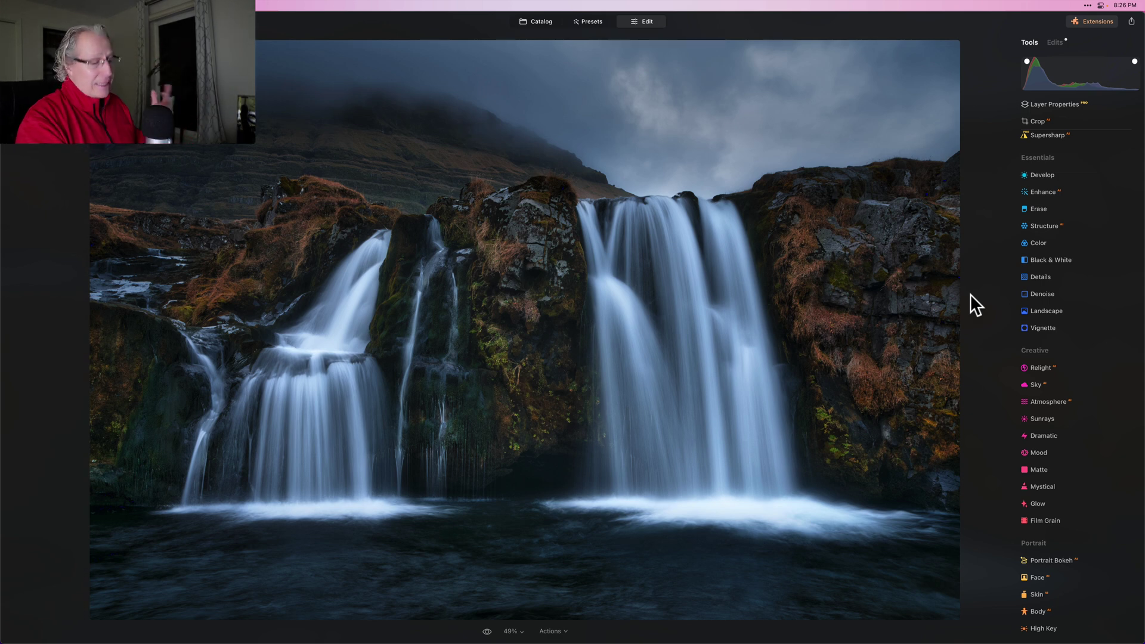
key("backslash")
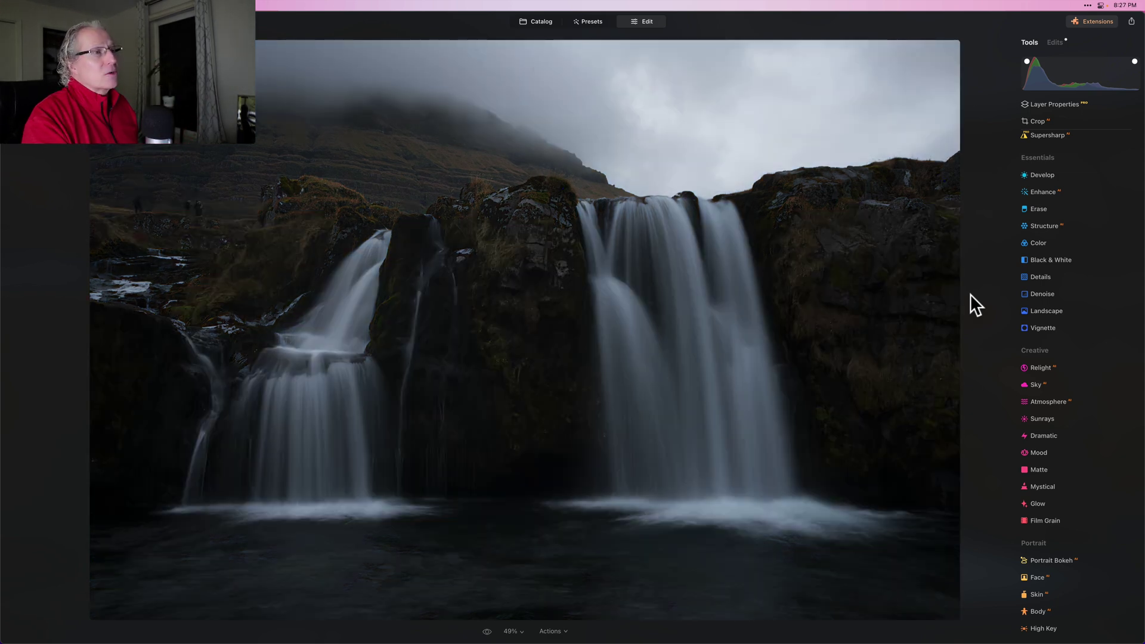
key("backslash")
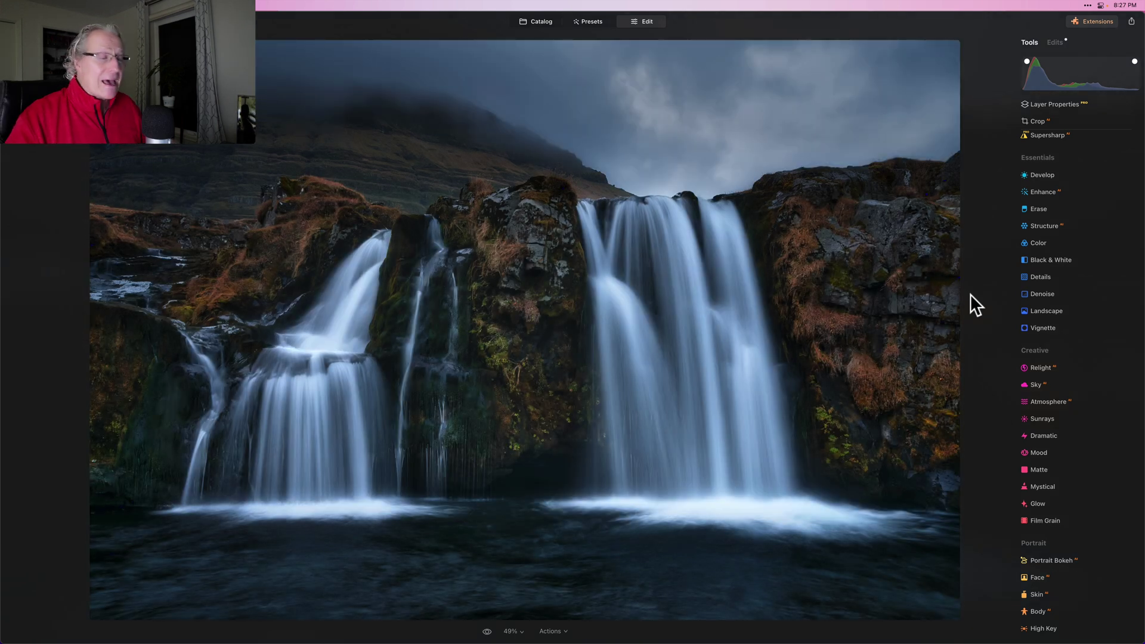